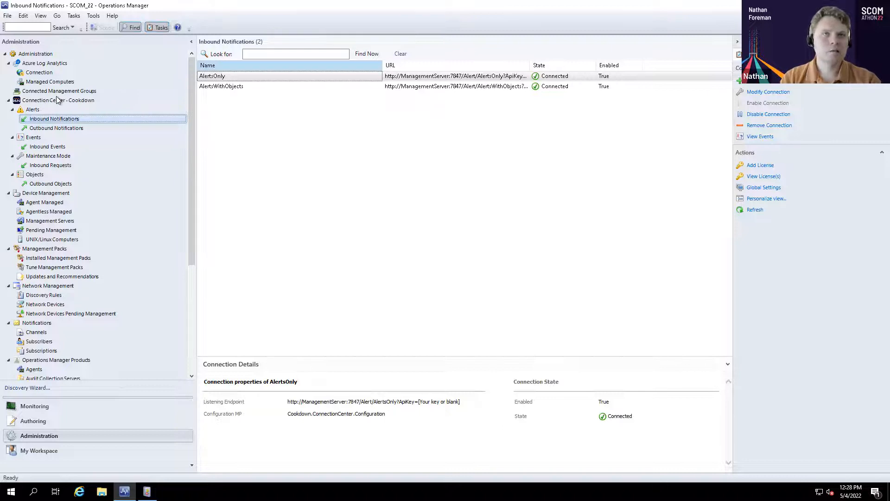
# Show the details of the AlertsOnly connection among Connection Center's inbound notifications and enlarge the details area
pyautogui.click(48, 408)
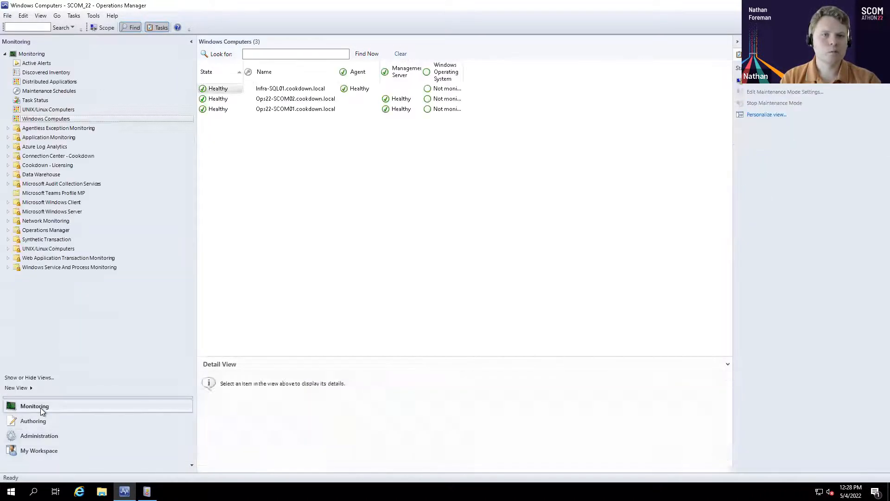
pyautogui.click(46, 436)
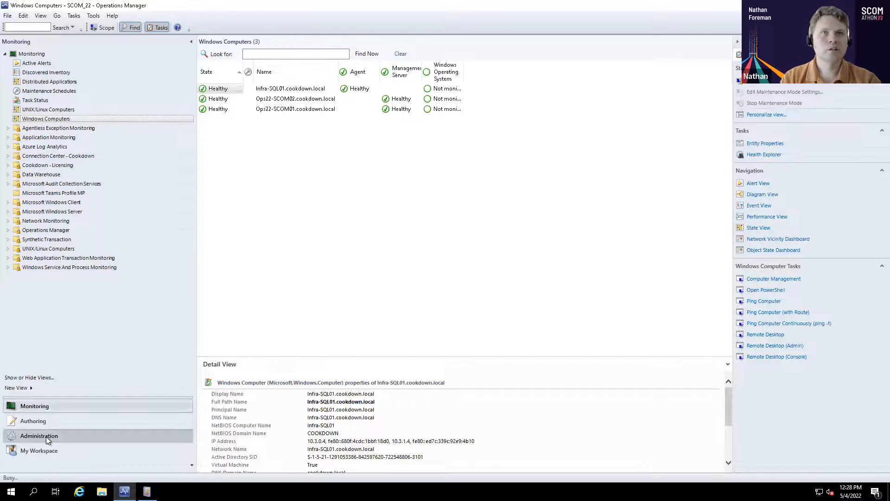
pyautogui.click(39, 101)
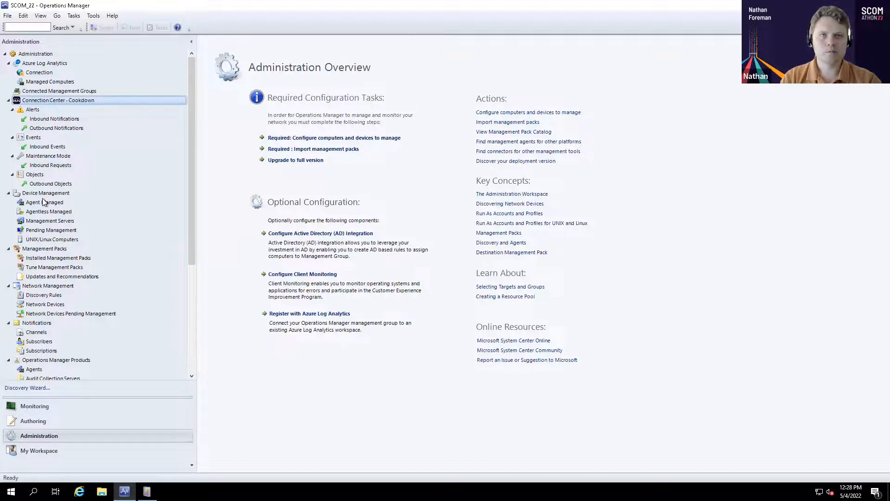
pyautogui.click(46, 120)
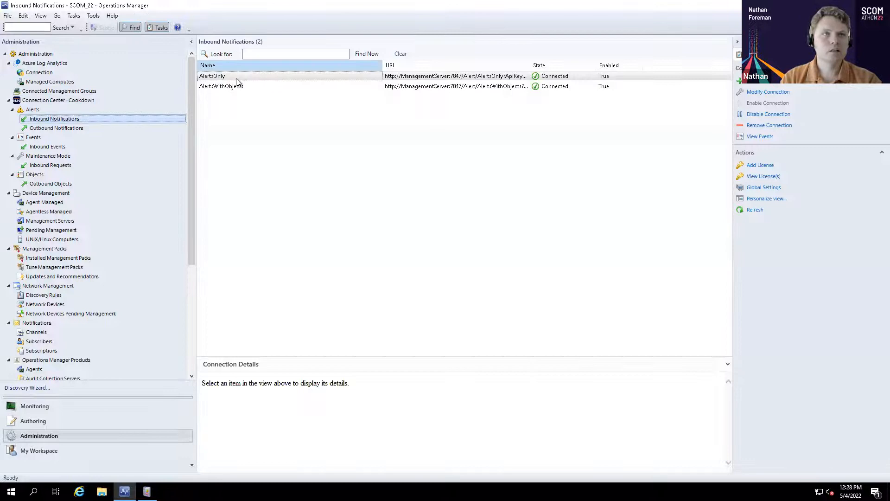
pyautogui.click(227, 77)
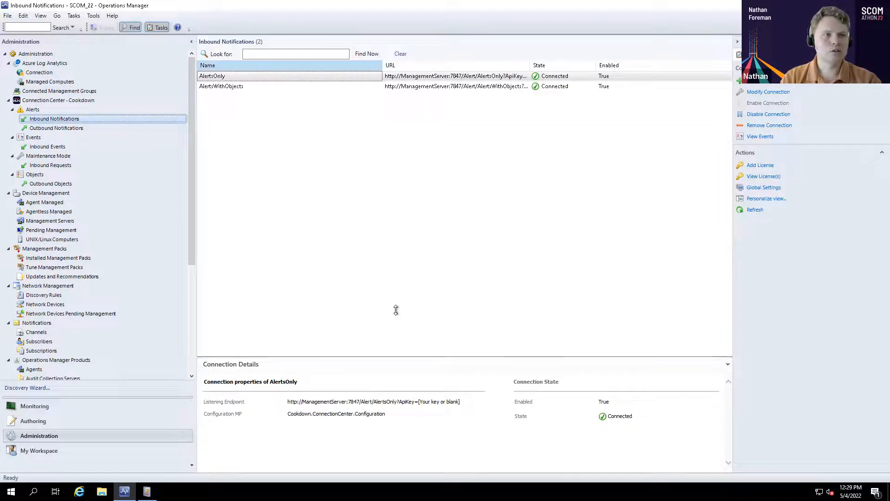
pyautogui.moveTo(310, 225); pyautogui.dragTo(301, 204)
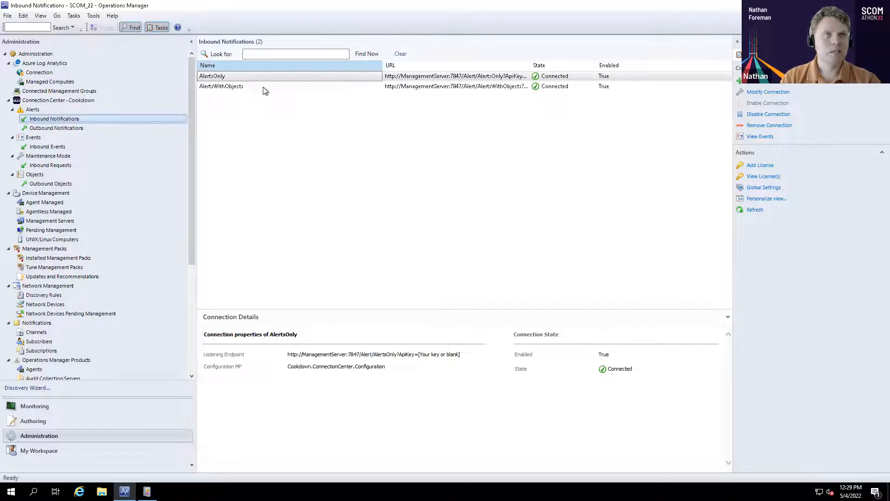
# Open the AlertsOnly connection for modification and review its webhook settings and sample payload, continuing to the alert settings
pyautogui.doubleClick(241, 77)
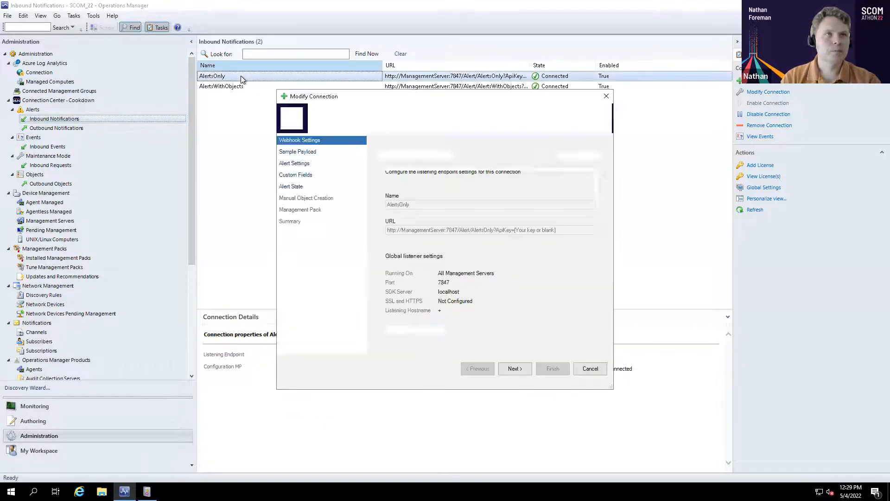
pyautogui.moveTo(342, 101); pyautogui.dragTo(275, 89)
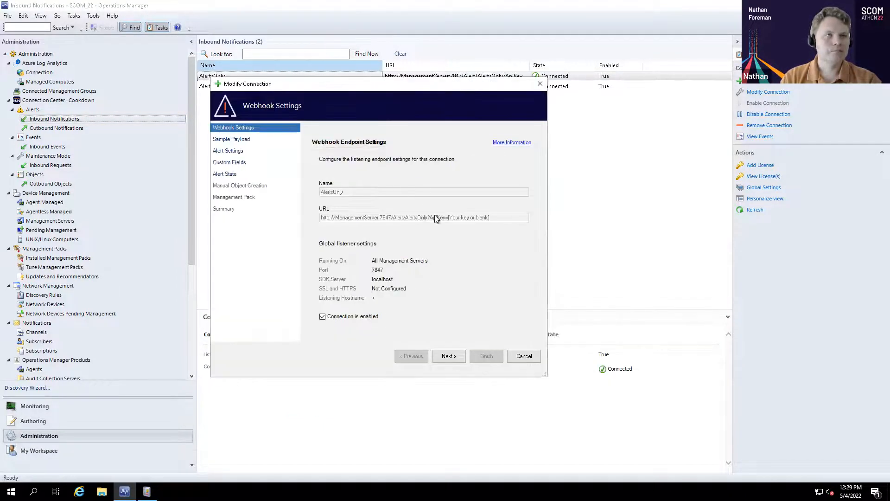
pyautogui.click(448, 360)
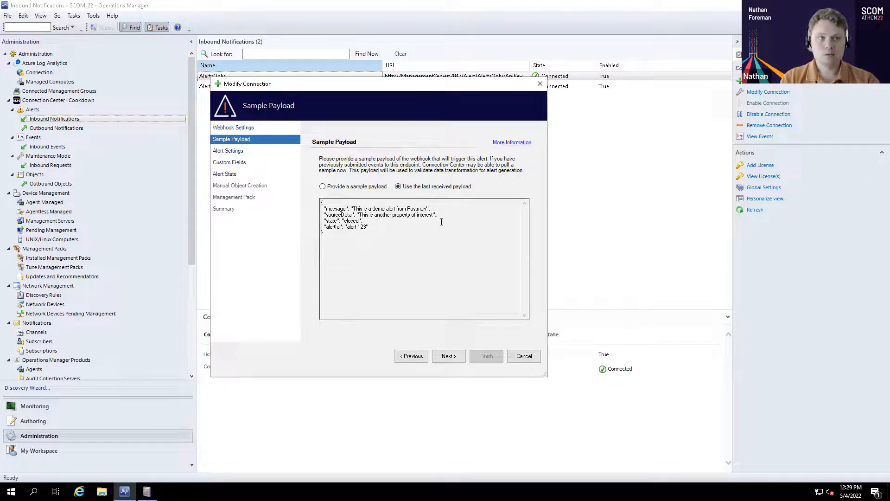
pyautogui.click(448, 357)
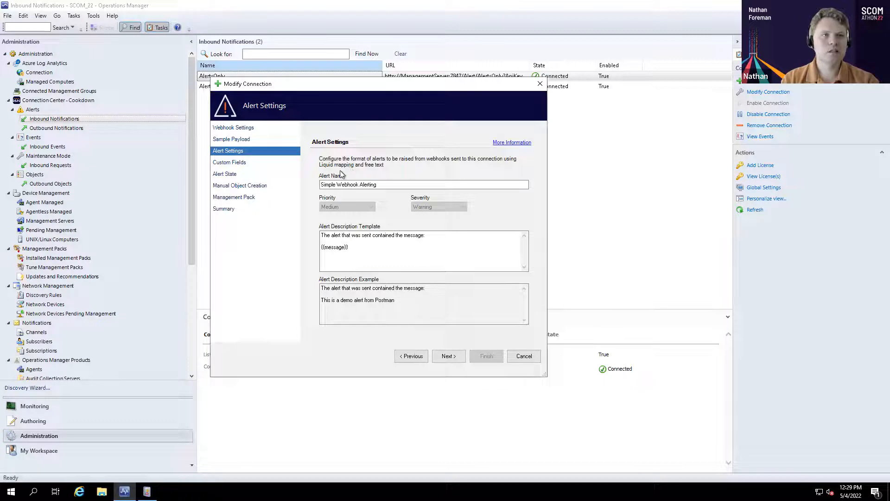
# Delete the closing braces of {{message}} in the alert description template and restore them, checking the description example
pyautogui.moveTo(349, 247); pyautogui.dragTo(320, 243)
pyautogui.click(365, 246)
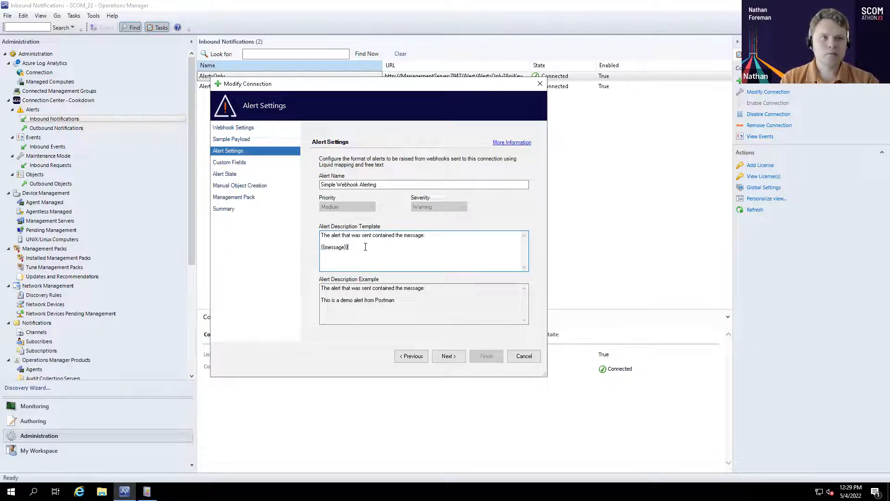
pyautogui.press('BackSpace')
pyautogui.press('BackSpace')
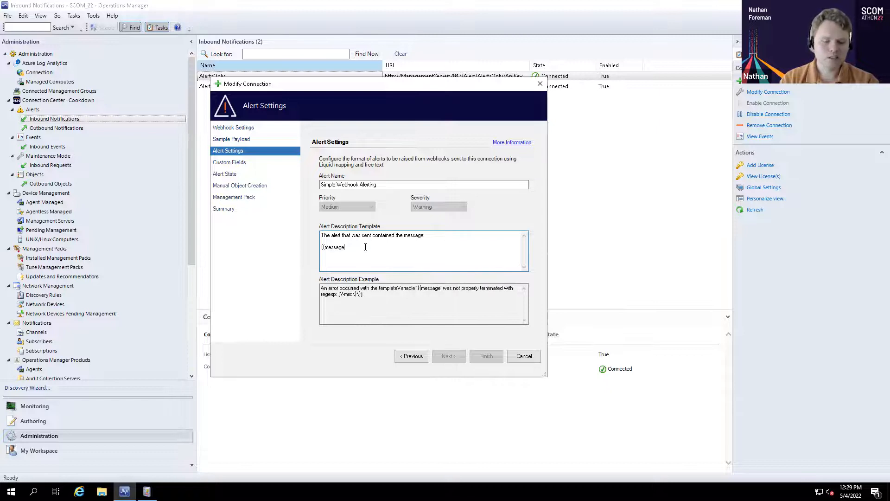
pyautogui.write('}}')
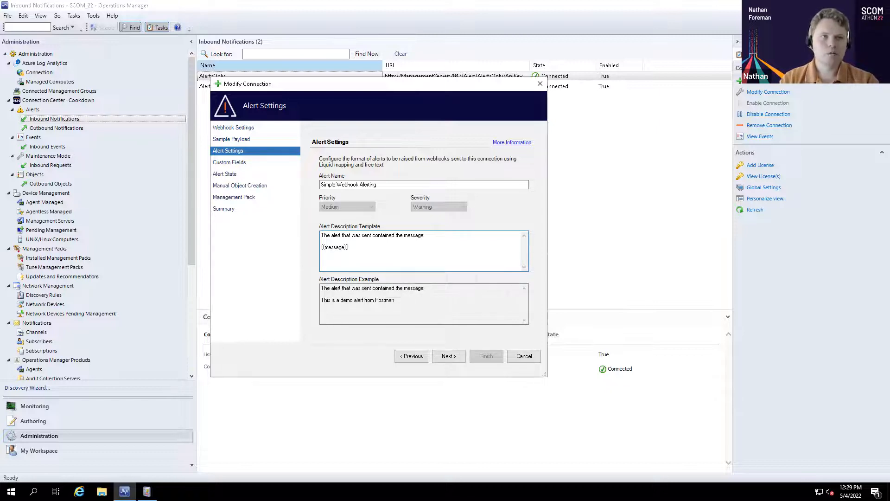
pyautogui.click(425, 308)
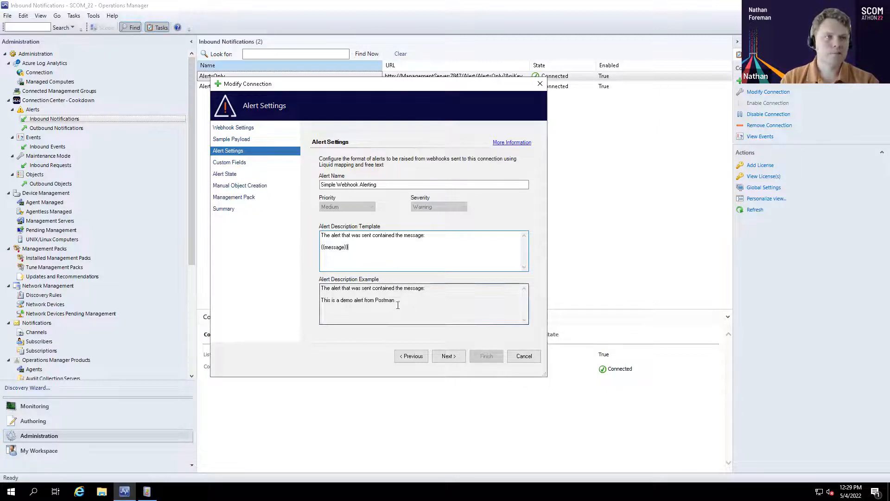
# Examine the custom field mapping, particularly the alert ID variable in custom field 2, and return to the alert settings
pyautogui.click(446, 356)
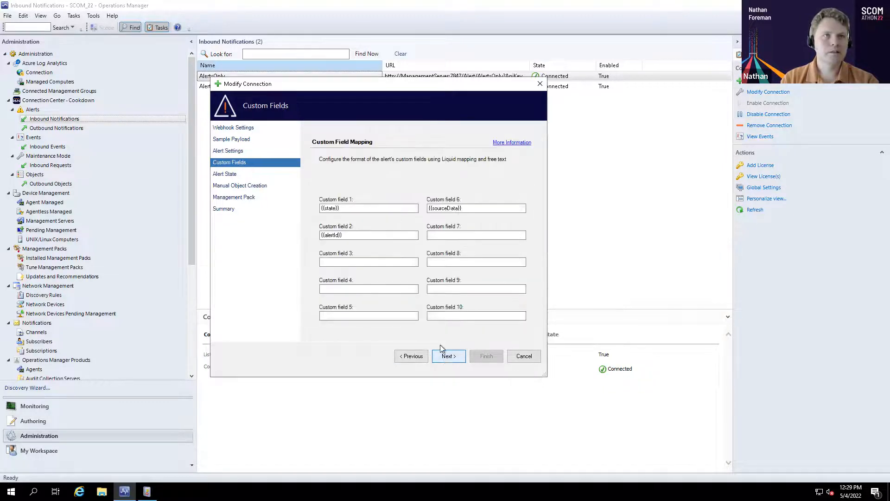
pyautogui.click(377, 236)
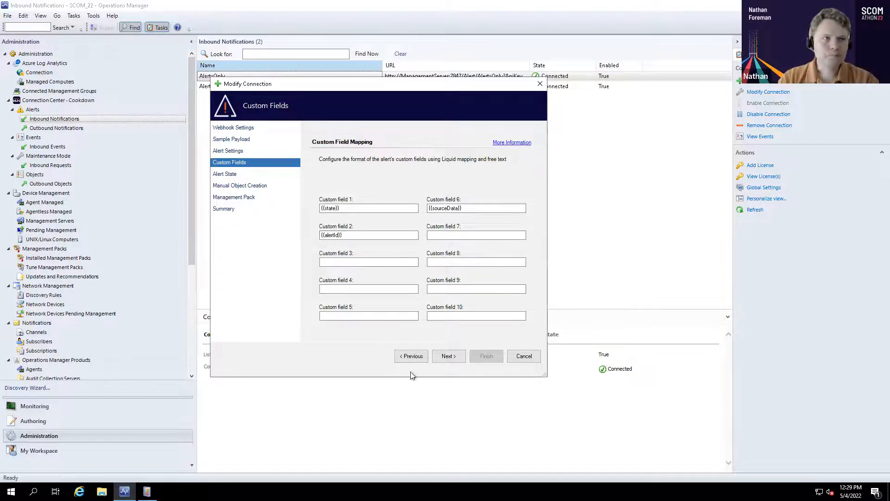
pyautogui.moveTo(346, 235); pyautogui.dragTo(318, 238)
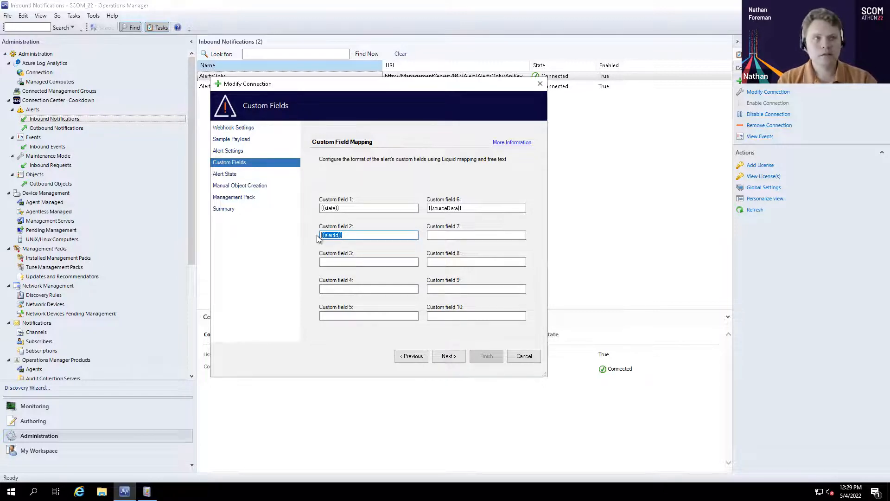
pyautogui.click(410, 357)
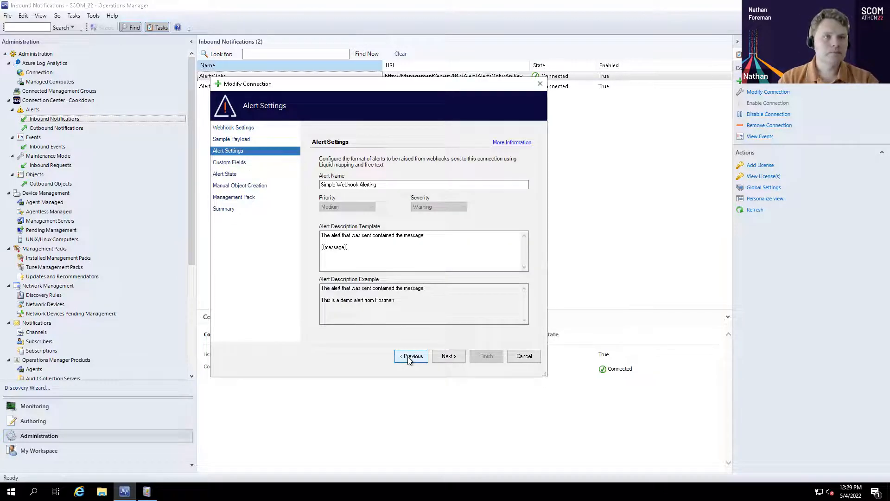
# Add the line "The alert ID was {{alertId}}" to the alert description template and check its rendered example
pyautogui.click(376, 250)
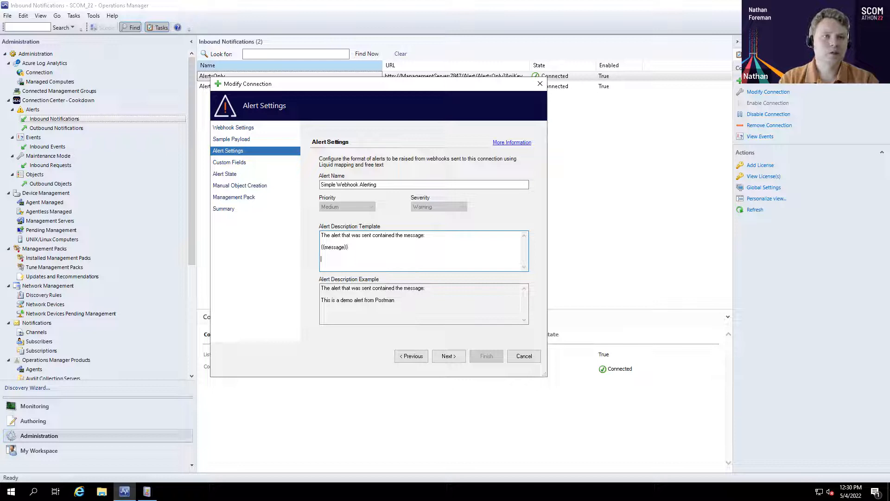
pyautogui.write('The al')
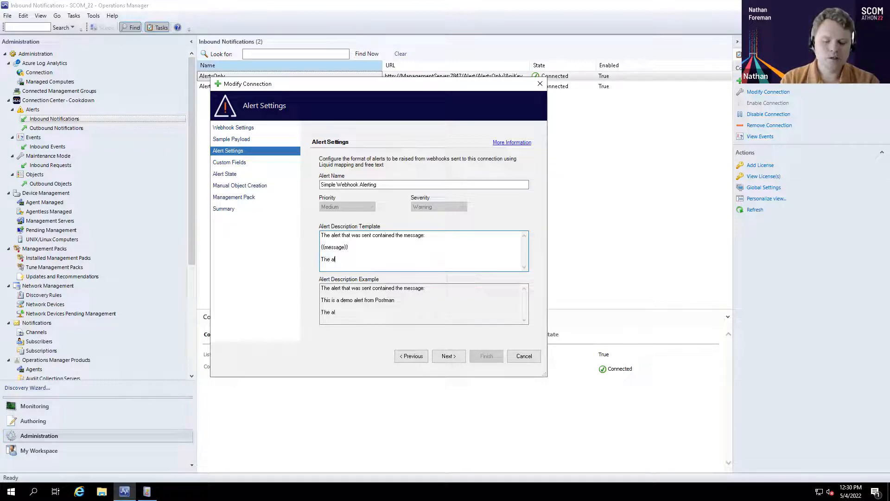
pyautogui.write('ert ID was {{')
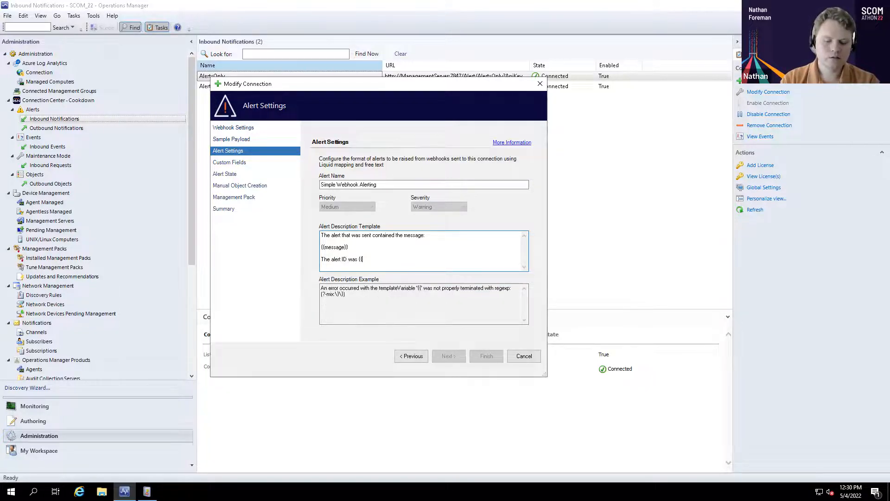
pyautogui.write('alertId}}')
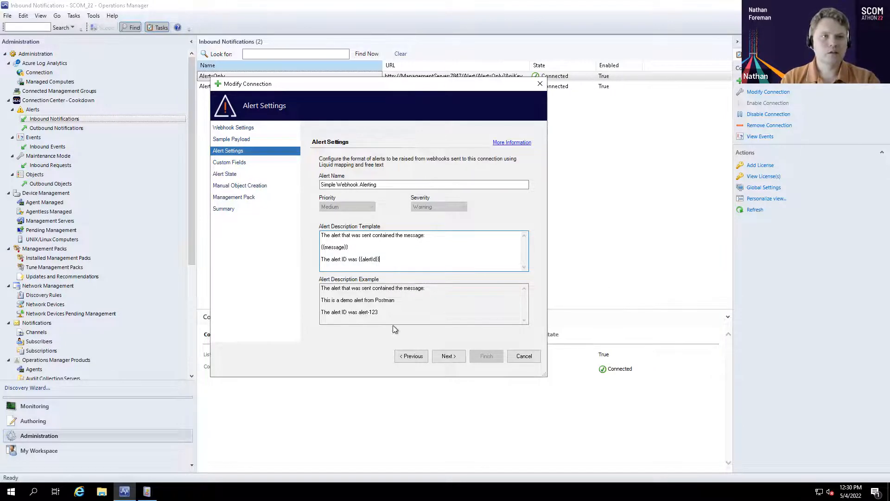
pyautogui.moveTo(378, 312); pyautogui.dragTo(321, 312)
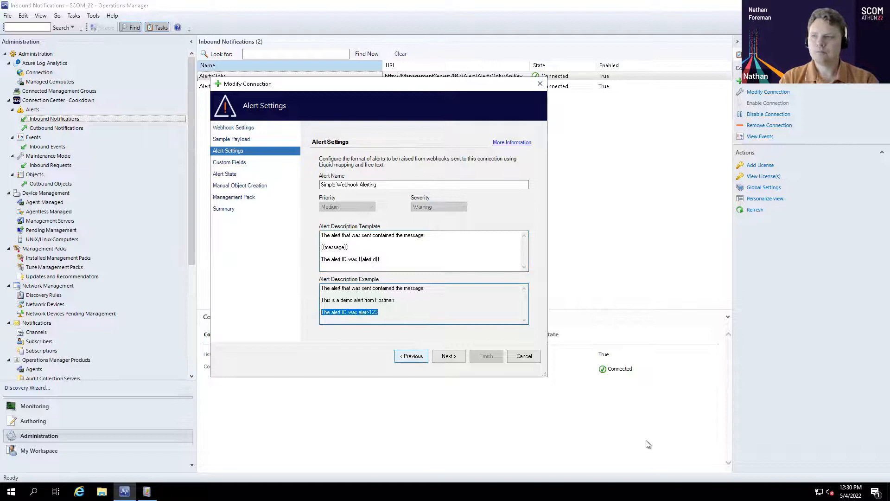
# Examine the alert state mapping's key template, state template and closed alert matching text
pyautogui.click(451, 360)
pyautogui.click(449, 357)
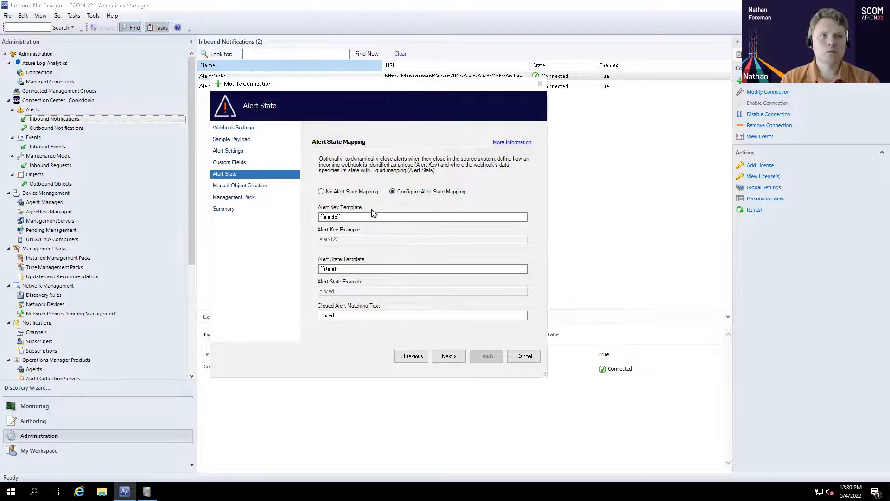
pyautogui.click(351, 216)
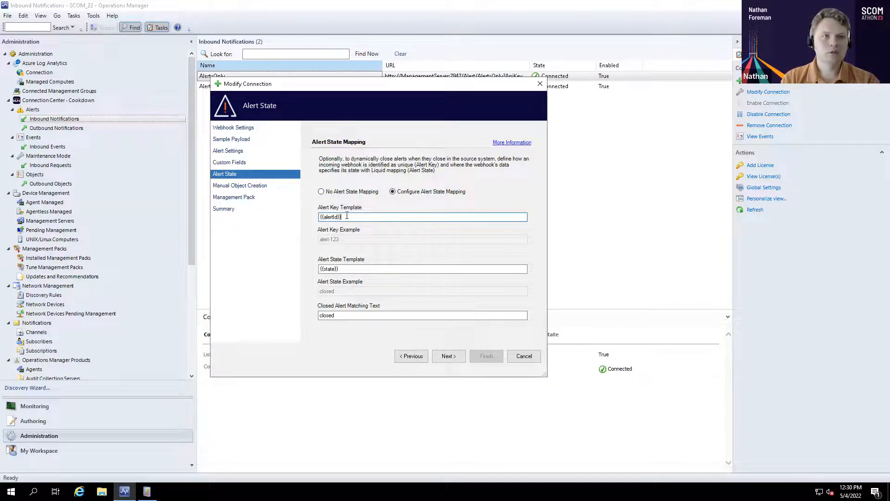
pyautogui.doubleClick(347, 216)
pyautogui.click(359, 269)
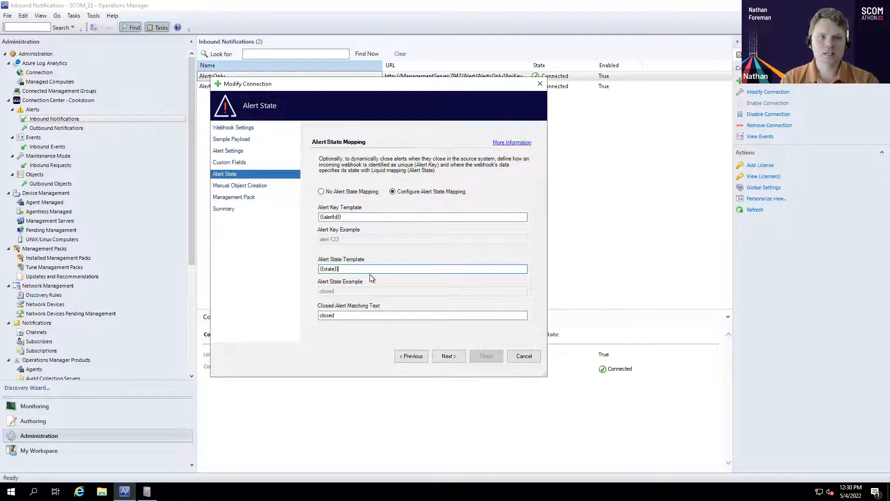
pyautogui.moveTo(321, 269); pyautogui.dragTo(340, 269)
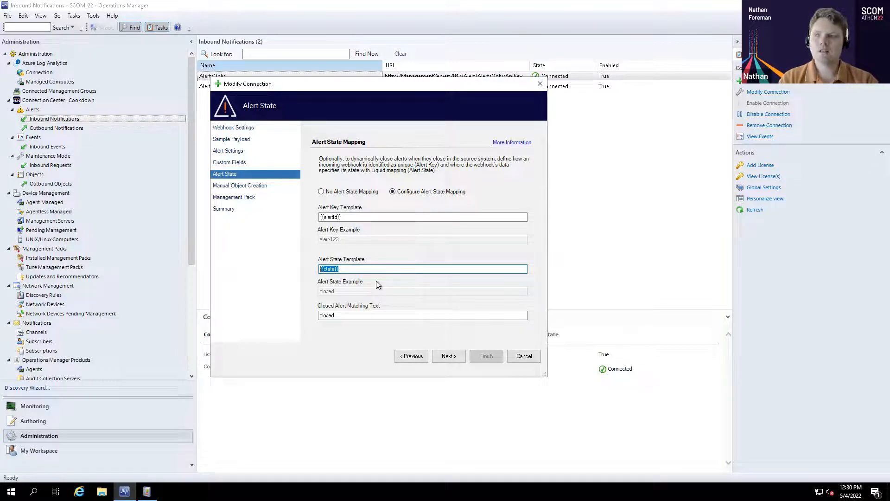
pyautogui.click(355, 318)
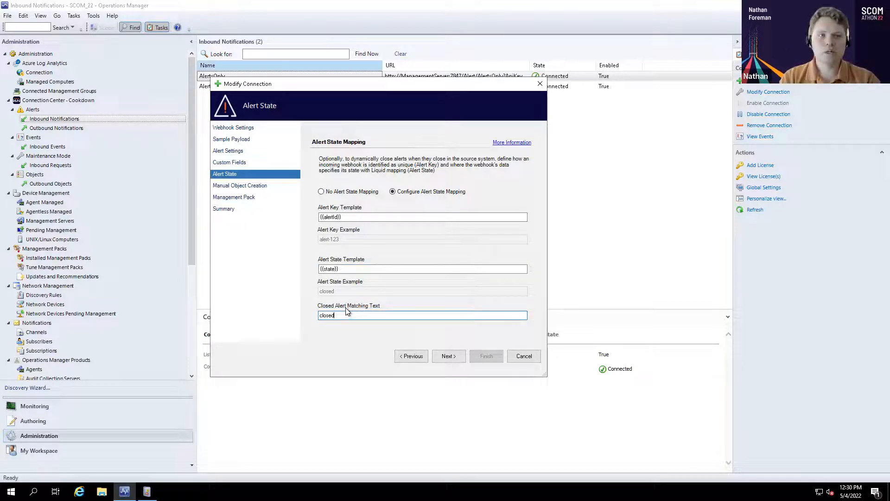
pyautogui.moveTo(347, 315); pyautogui.dragTo(311, 314)
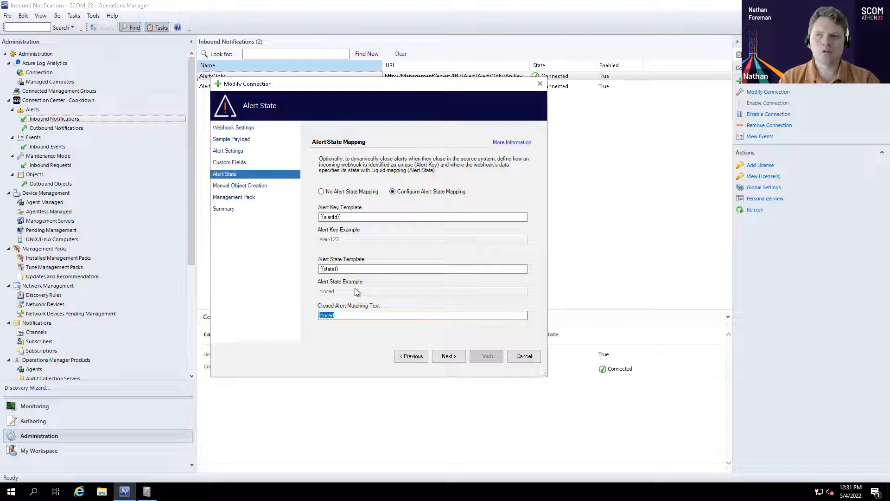
# Review the manual object creation and management pack settings, and cancel the connection modification without saving
pyautogui.click(449, 355)
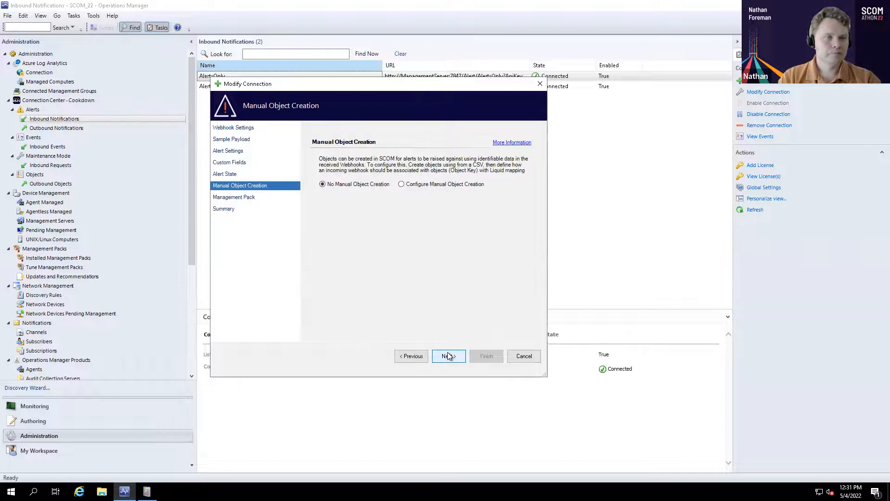
pyautogui.click(449, 356)
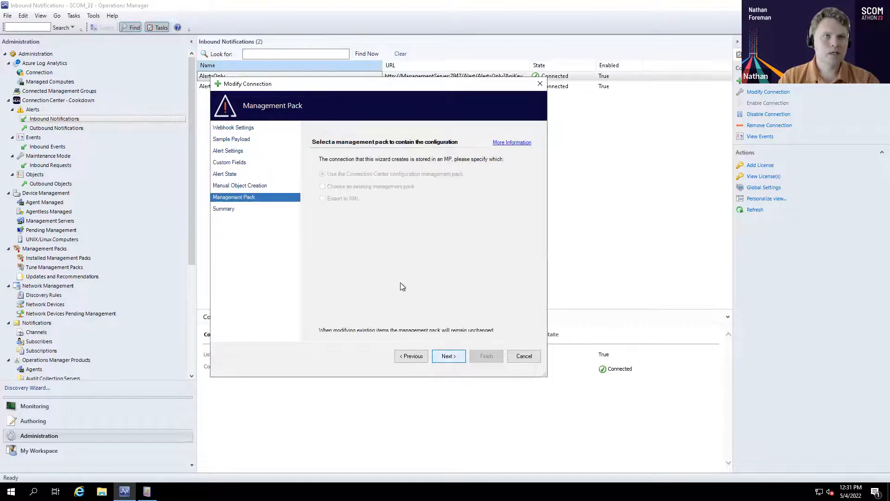
pyautogui.click(518, 359)
pyautogui.click(473, 280)
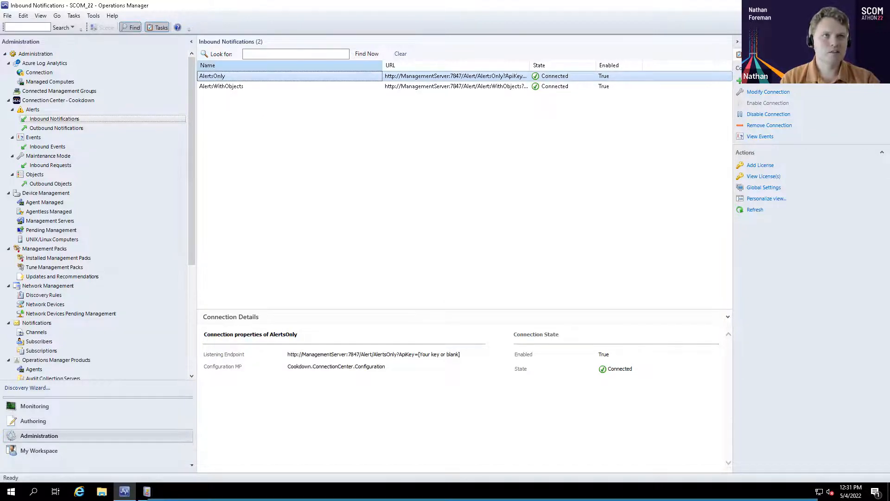
# Switch to Postman, open the Open and Closed Alert request of the Cookdown Connection Center collection and select its URL
pyautogui.moveTo(429, 1); pyautogui.dragTo(430, 31)
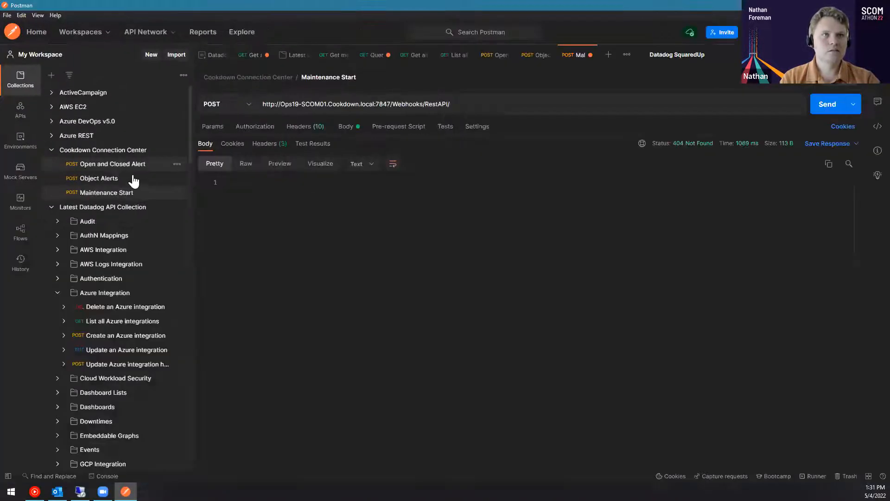
pyautogui.click(114, 167)
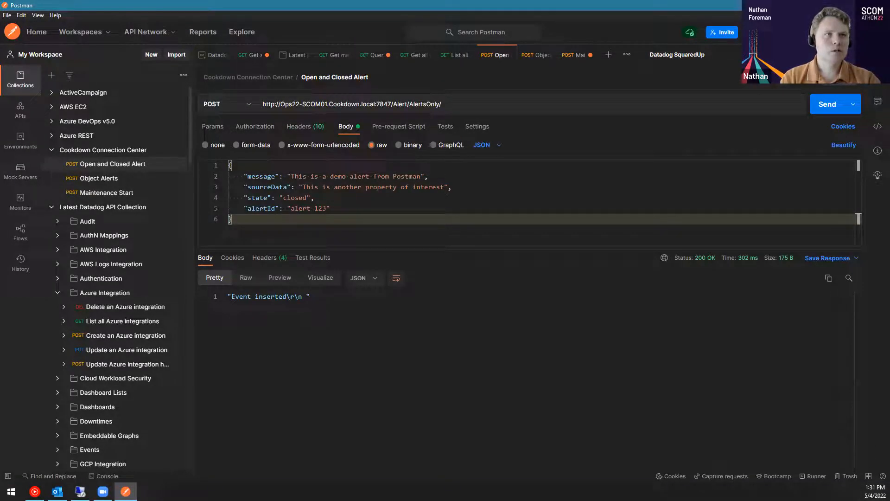
pyautogui.moveTo(464, 105); pyautogui.dragTo(260, 105)
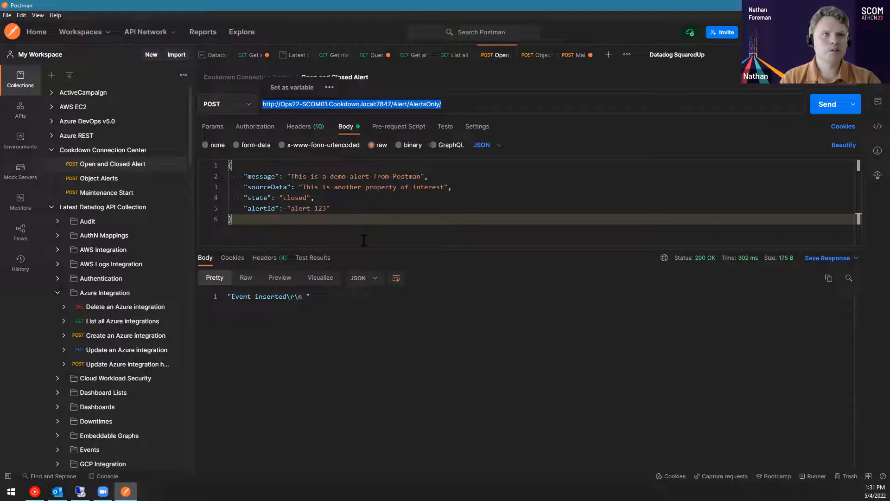
# Set the request body's state to "not closed" and its alertId to "alert-125", and send the request
pyautogui.doubleClick(294, 198)
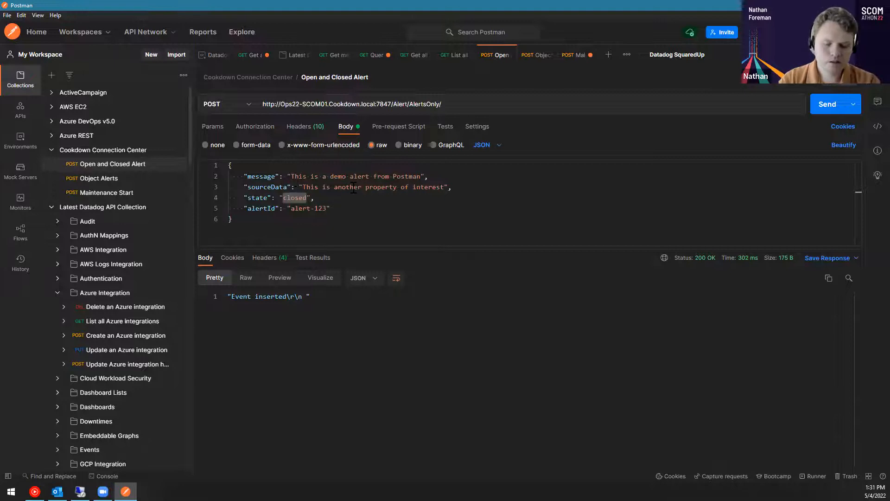
pyautogui.write('not clo')
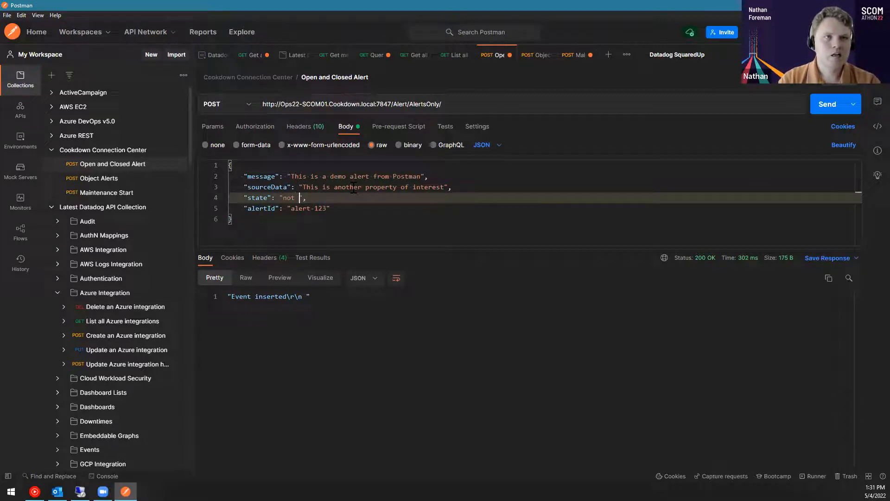
pyautogui.write('sed')
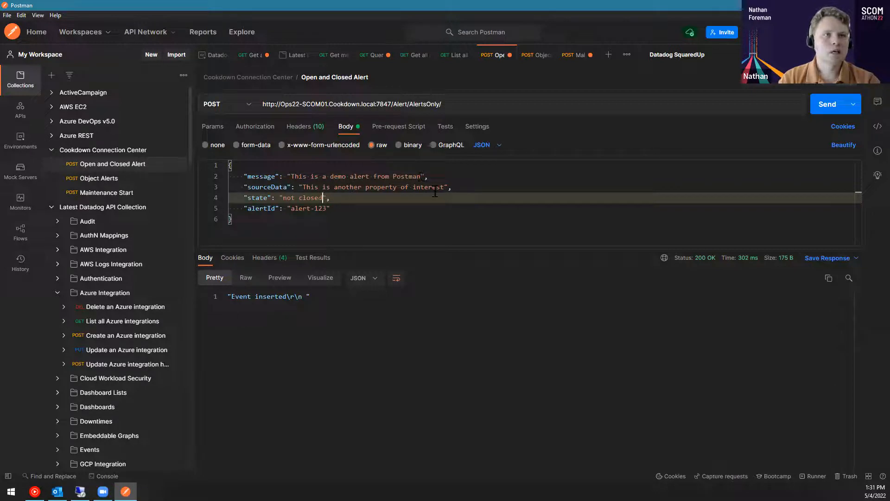
pyautogui.click(321, 212)
pyautogui.press('BackSpace')
pyautogui.write('5')
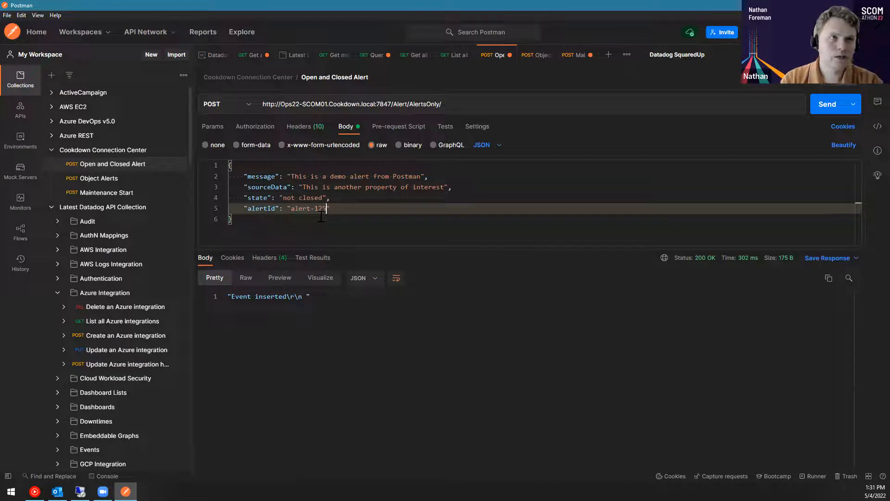
pyautogui.click(823, 107)
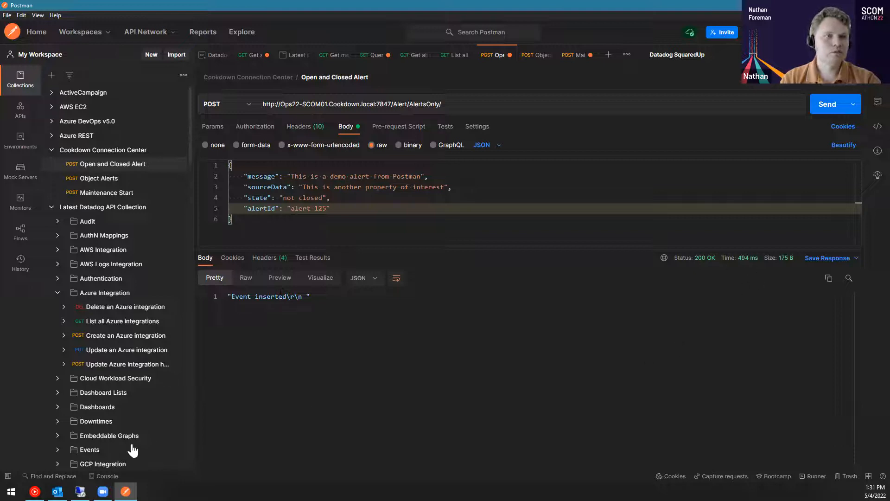
# Switch to the SCOM console, refresh the Active Alerts monitoring view and read the AlertsOnly alert's details and description
pyautogui.click(80, 492)
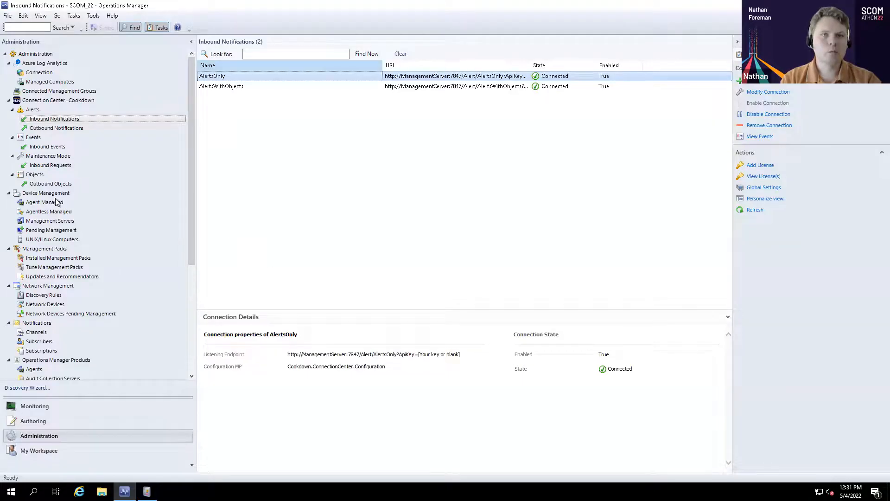
pyautogui.click(42, 406)
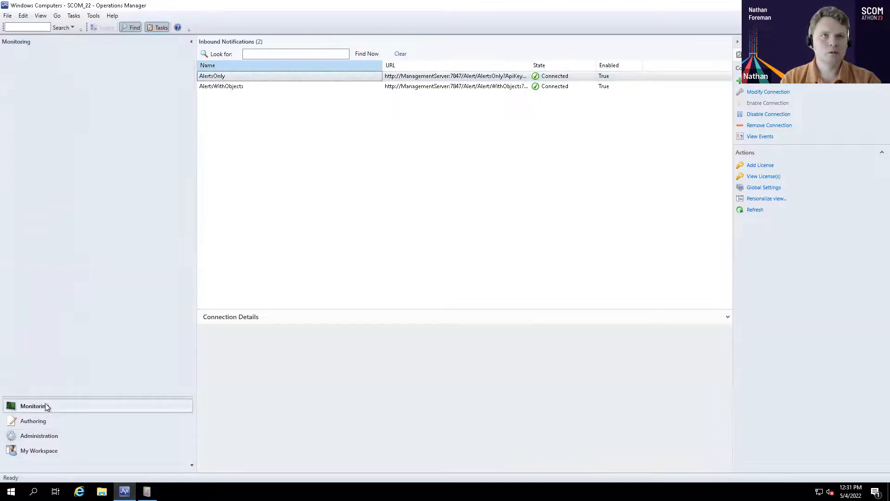
pyautogui.click(41, 64)
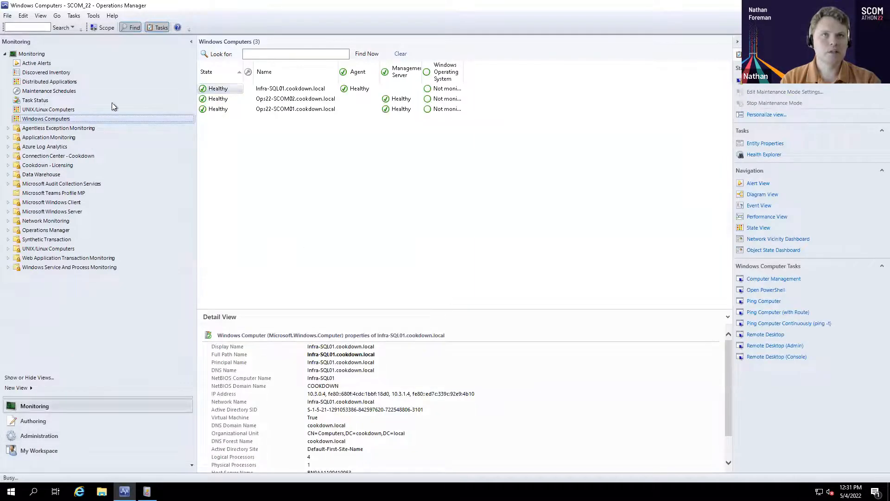
pyautogui.rightClick(347, 177)
pyautogui.click(381, 280)
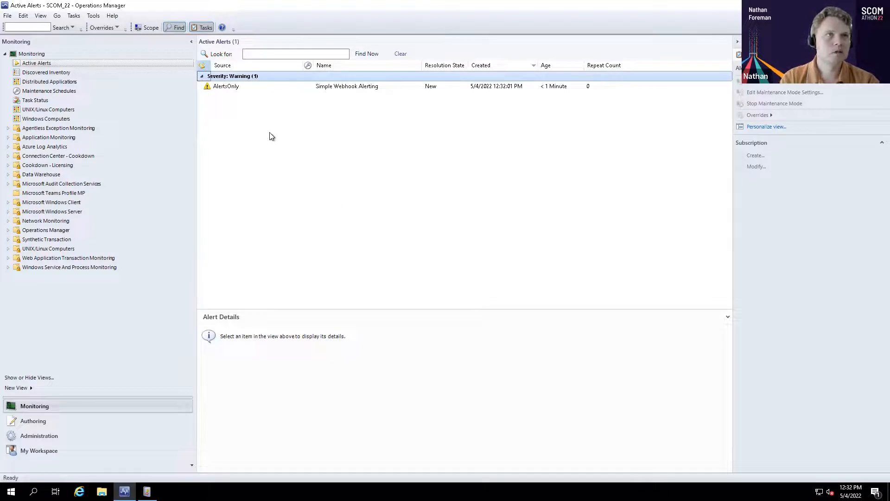
pyautogui.click(227, 87)
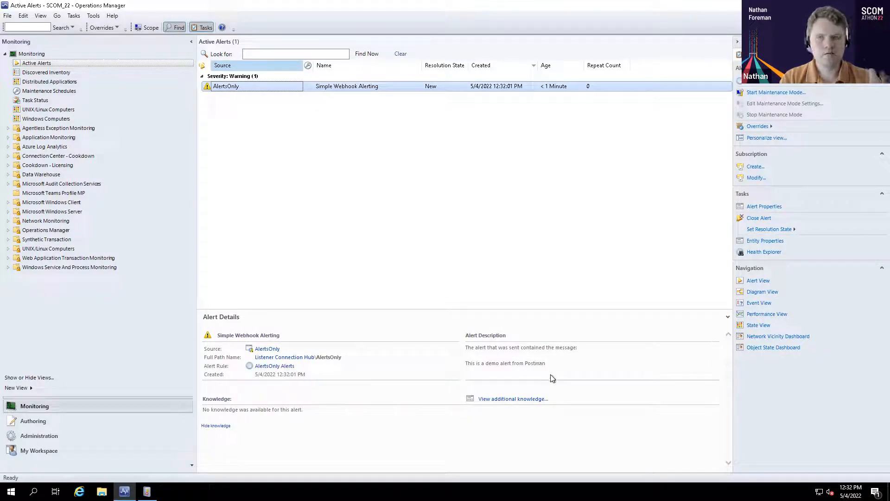
pyautogui.click(550, 387)
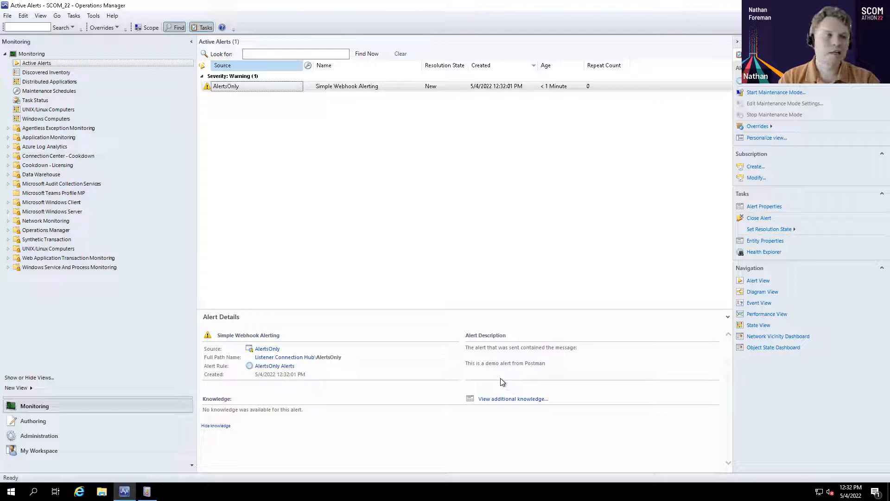
pyautogui.moveTo(479, 363)
pyautogui.mouseDown()
pyautogui.moveTo(466, 363)
pyautogui.moveTo(488, 374)
pyautogui.mouseUp()
pyautogui.click(488, 374)
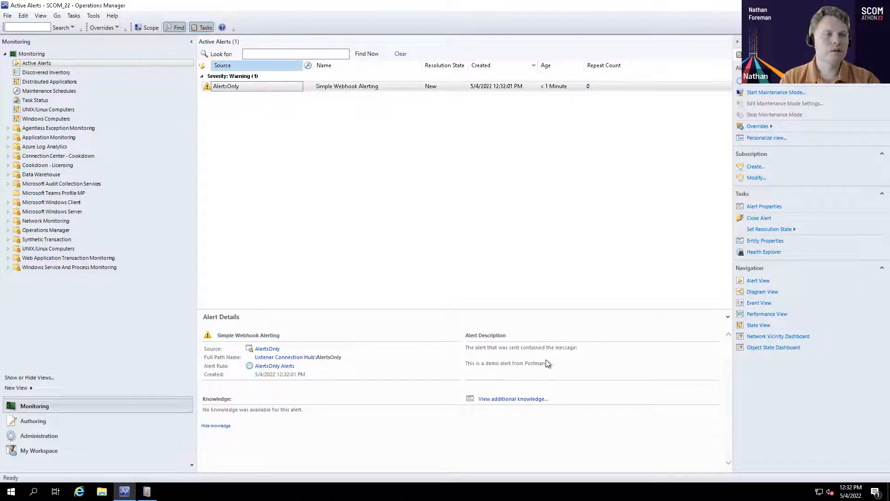
# Examine the AlertsOnly alert's custom fields and the raw JSON in its alert context, and close its properties without changes
pyautogui.doubleClick(255, 86)
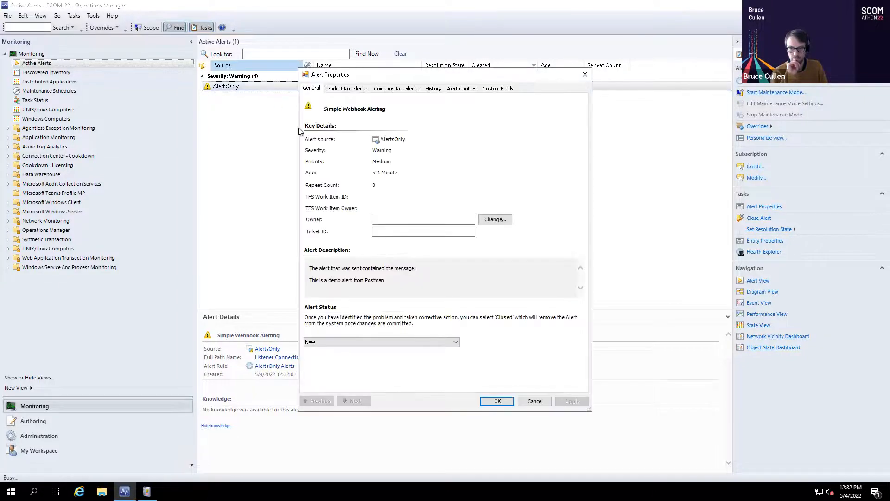
pyautogui.click(462, 88)
pyautogui.click(497, 89)
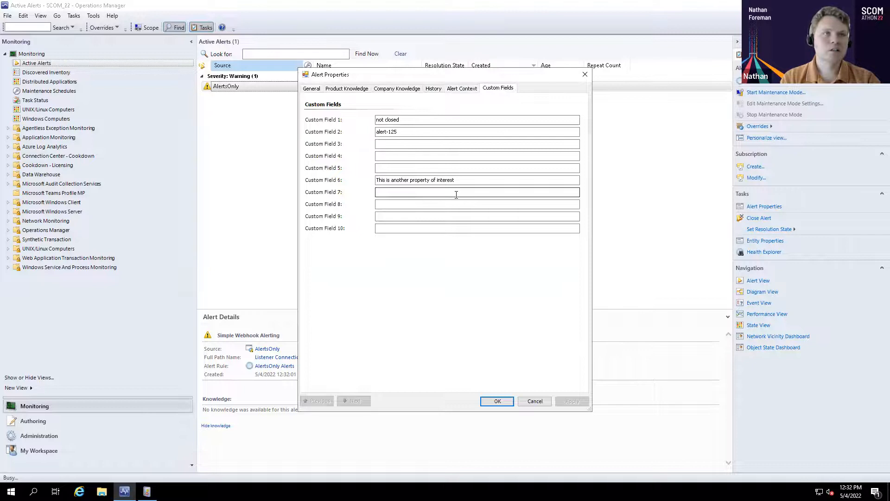
pyautogui.click(461, 90)
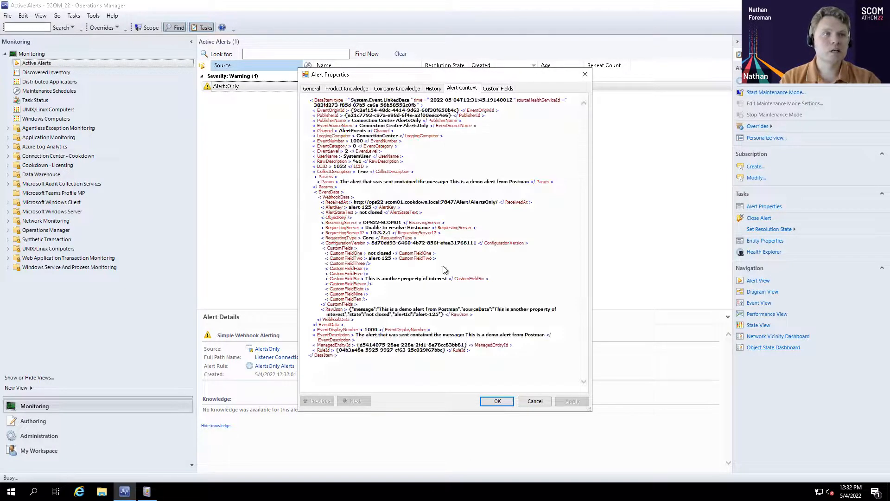
pyautogui.moveTo(333, 309); pyautogui.dragTo(481, 318)
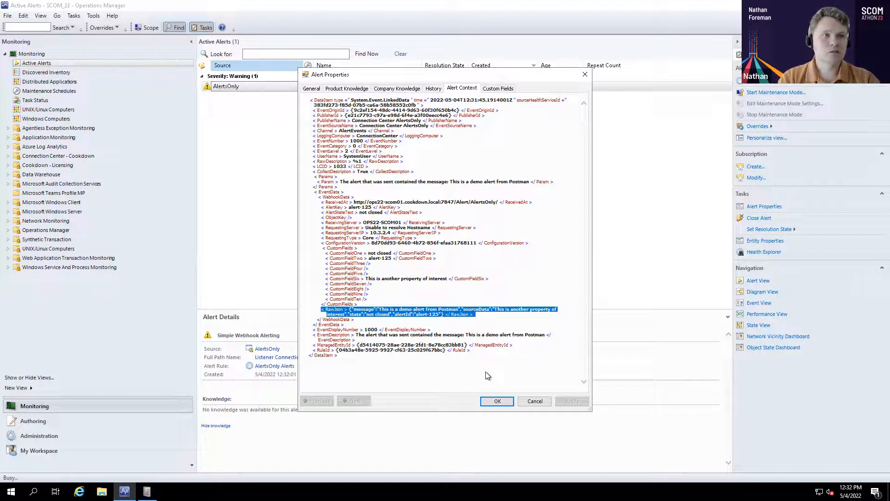
pyautogui.click(535, 402)
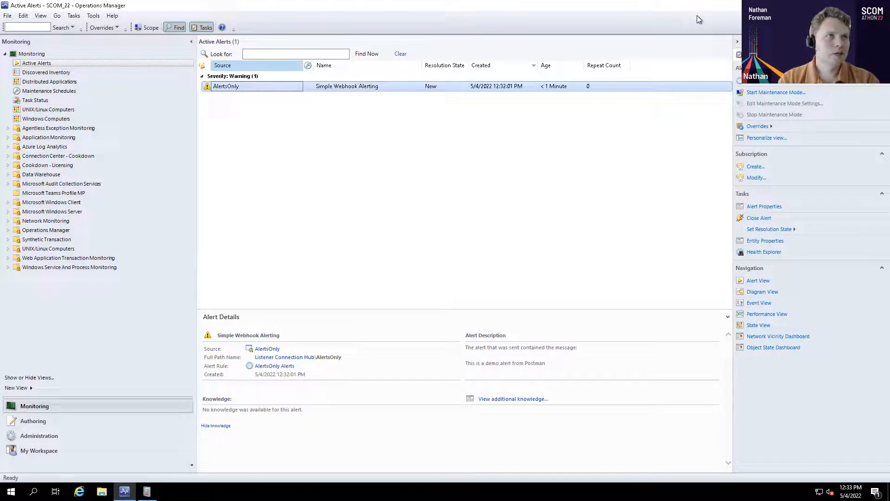
# Resend the same request from Postman and refresh SCOM's Active Alerts view to check the AlertsOnly alert's repeat count
pyautogui.click(538, 6)
pyautogui.click(830, 107)
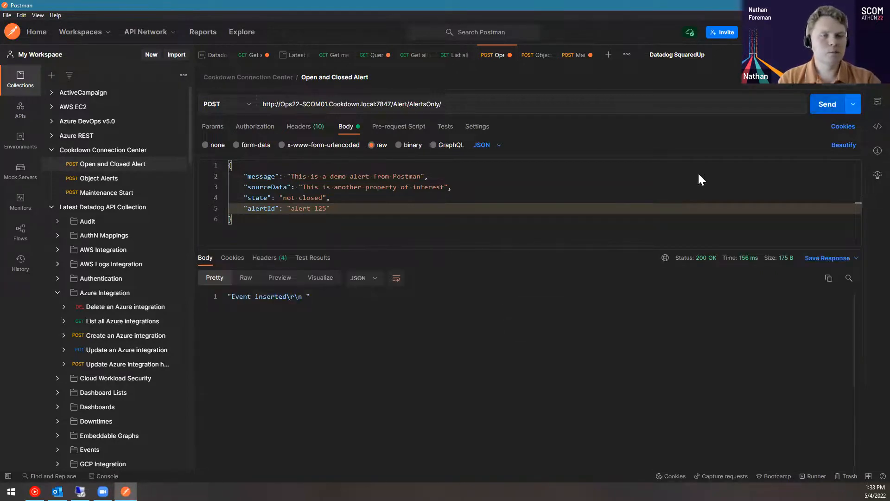
pyautogui.moveTo(81, 491)
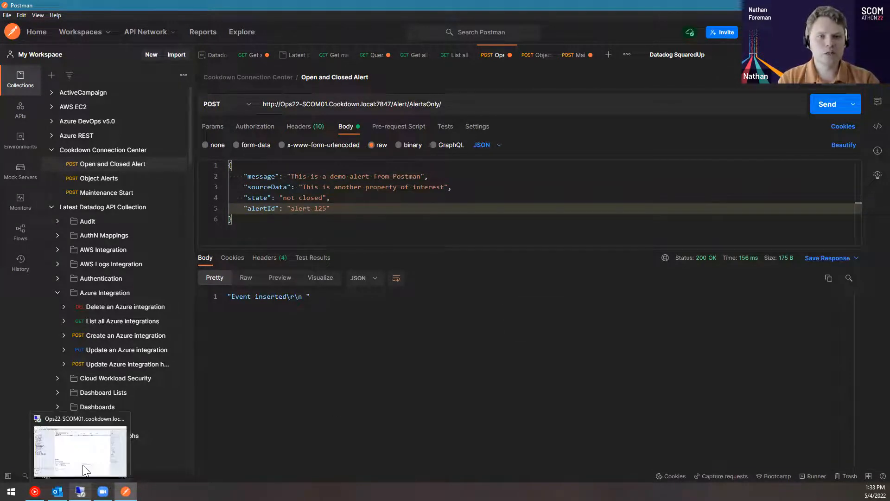
pyautogui.click(82, 463)
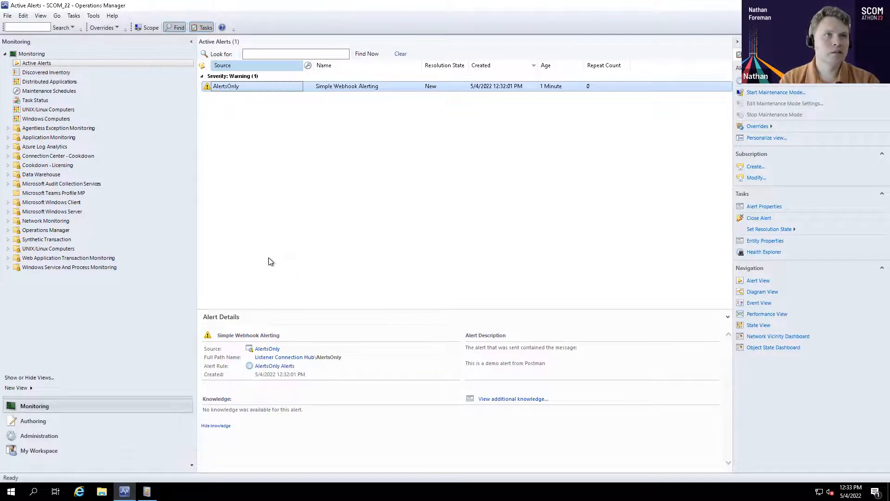
pyautogui.rightClick(330, 162)
pyautogui.click(361, 274)
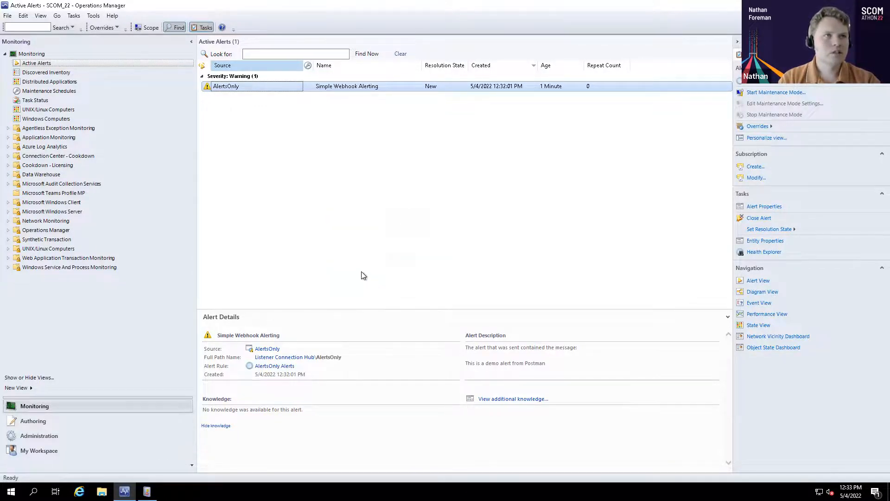
pyautogui.rightClick(304, 164)
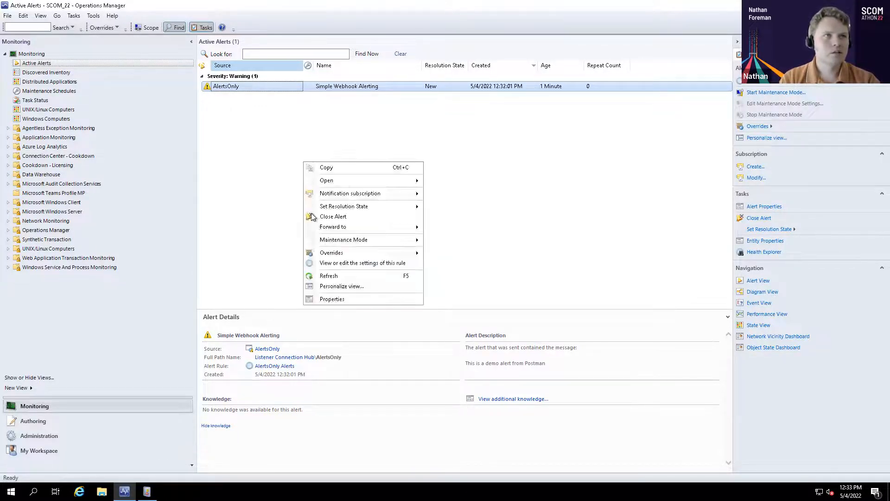
pyautogui.click(330, 276)
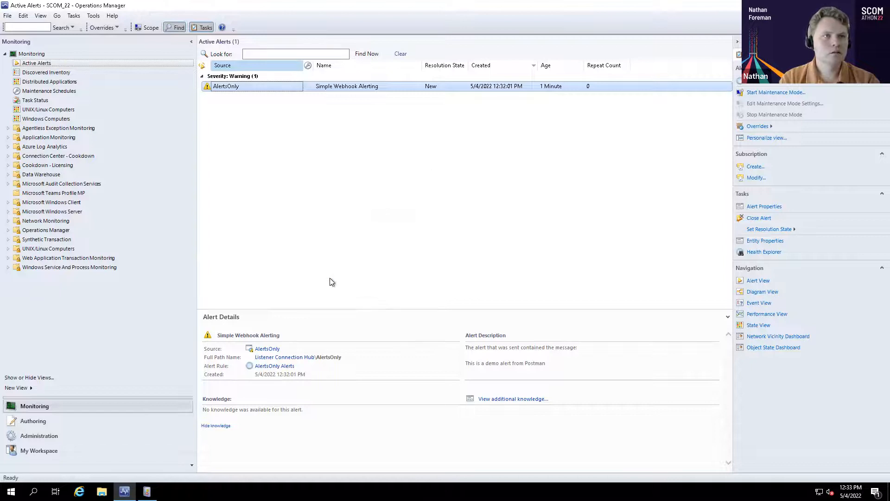
pyautogui.rightClick(277, 156)
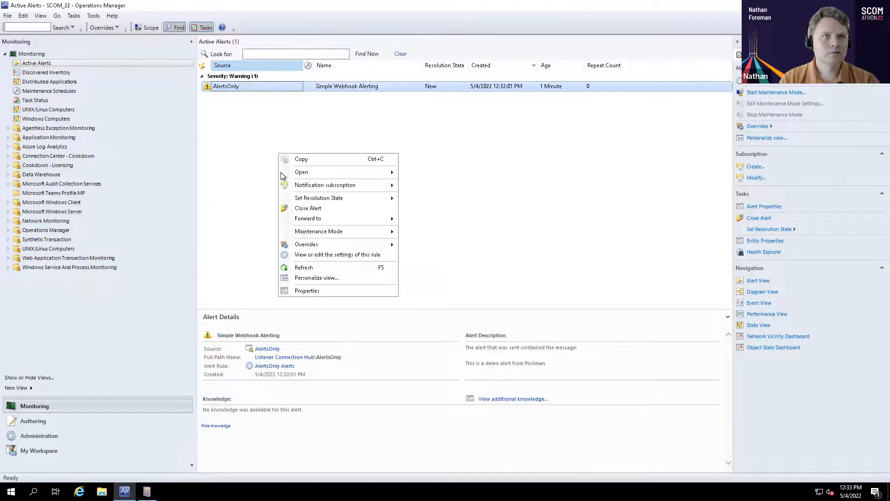
pyautogui.click(310, 268)
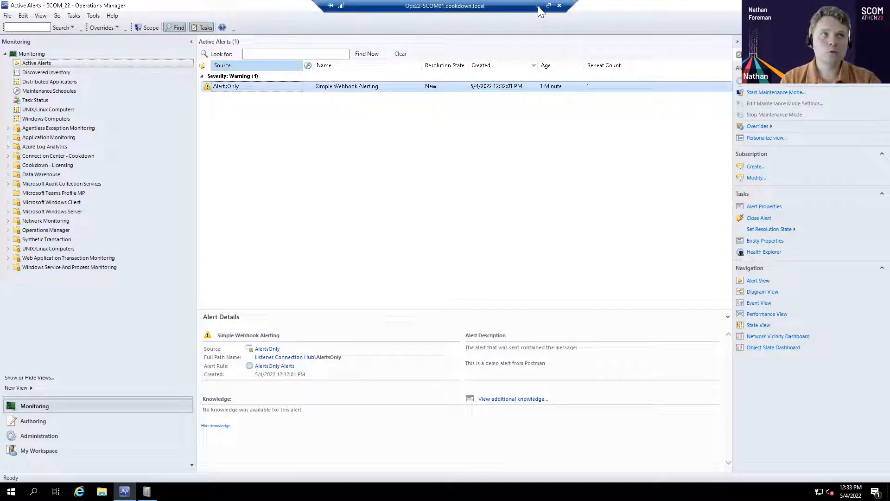
# In Postman, set the request body's state to "closed", send it for the same alertId, and switch back to the SCOM console
pyautogui.click(539, 6)
pyautogui.doubleClick(316, 198)
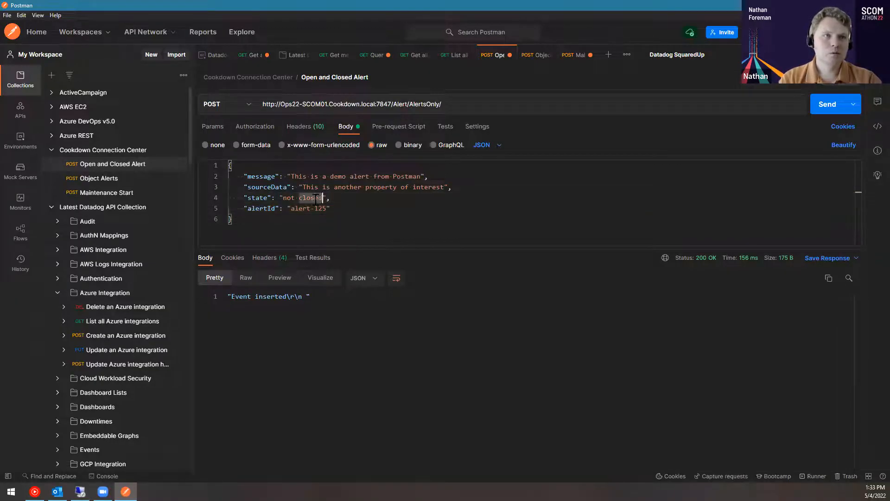
pyautogui.press('BackSpace')
pyautogui.press('BackSpace')
pyautogui.press('BackSpace')
pyautogui.press('BackSpace')
pyautogui.press('BackSpace')
pyautogui.write('closed')
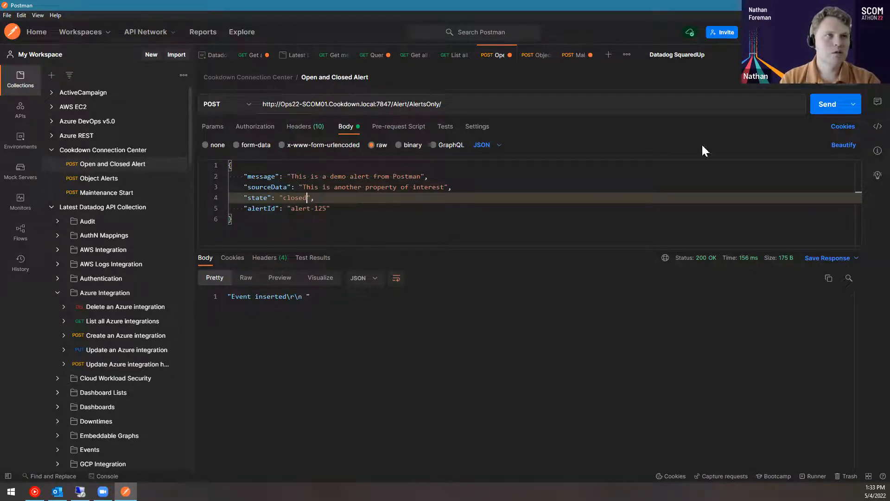
pyautogui.click(813, 106)
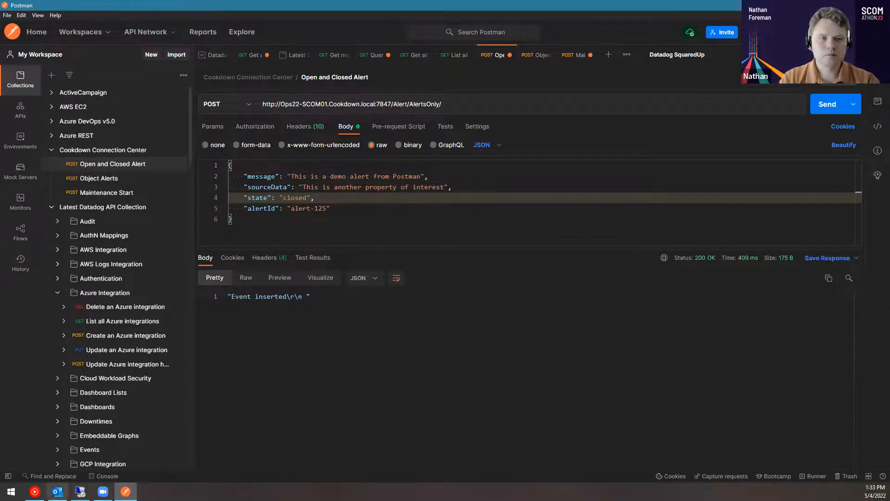
pyautogui.moveTo(331, 208); pyautogui.dragTo(255, 211)
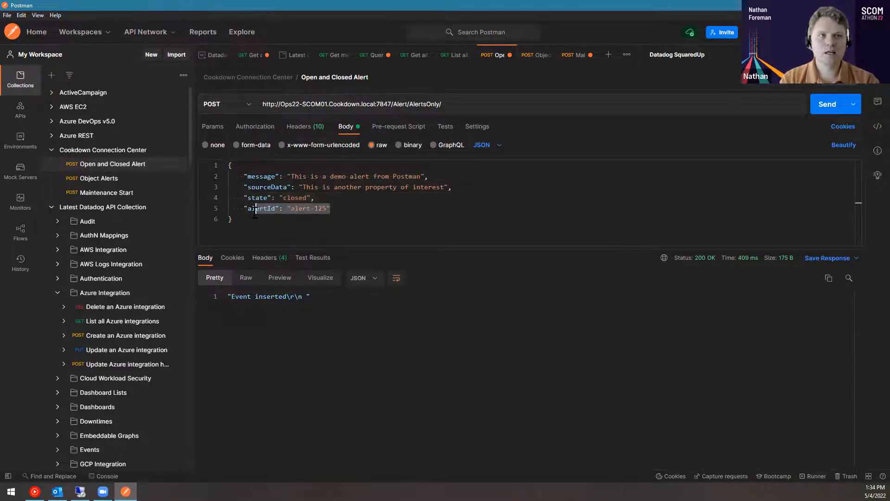
pyautogui.click(80, 491)
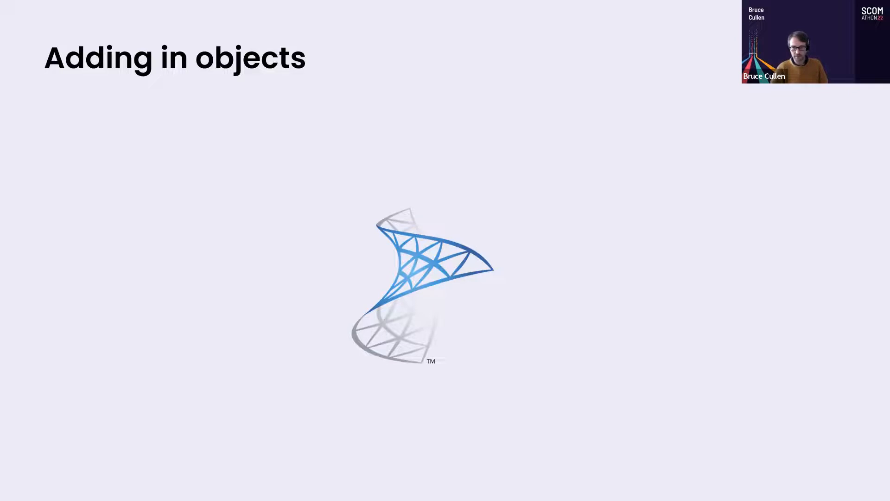
pyautogui.press('Right')
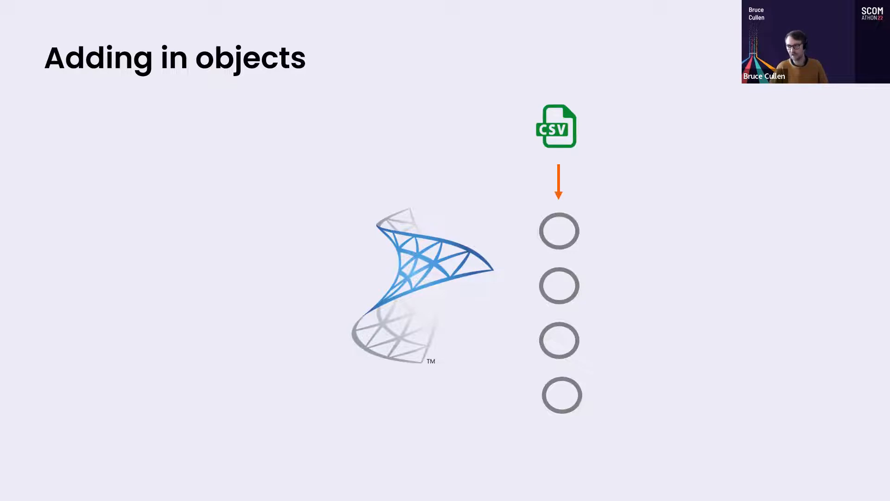
pyautogui.press('Right')
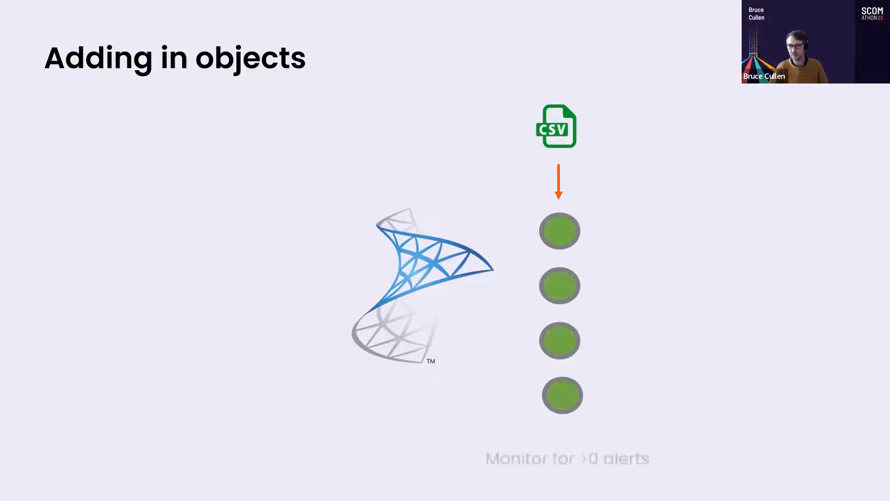
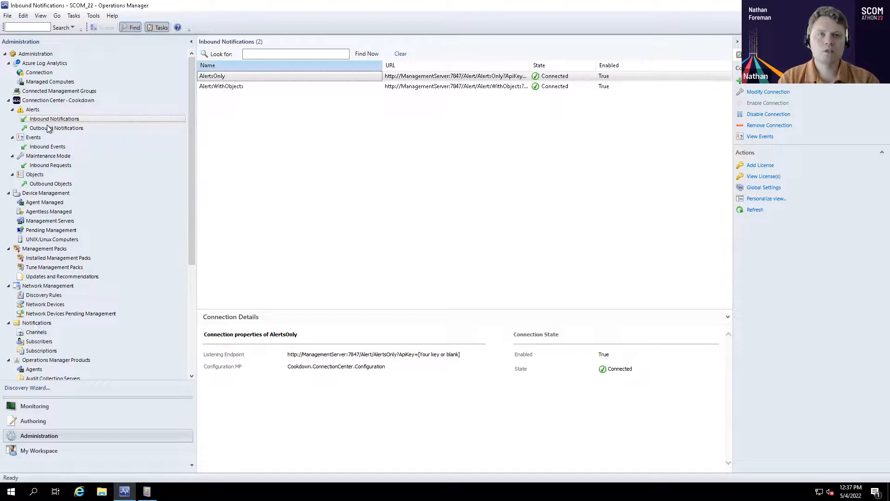
# Open the AlertsWithObjects inbound connection for modification and review its wizard pages up to Manual Object Creation
pyautogui.click(224, 87)
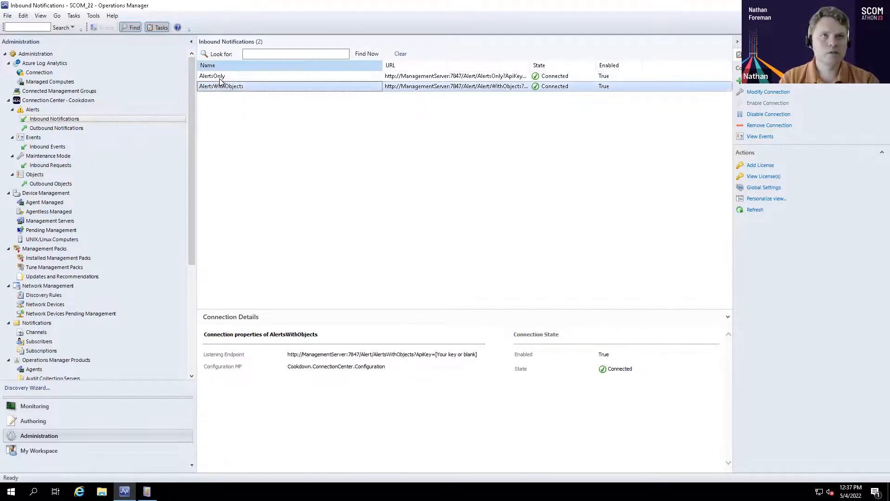
pyautogui.doubleClick(265, 92)
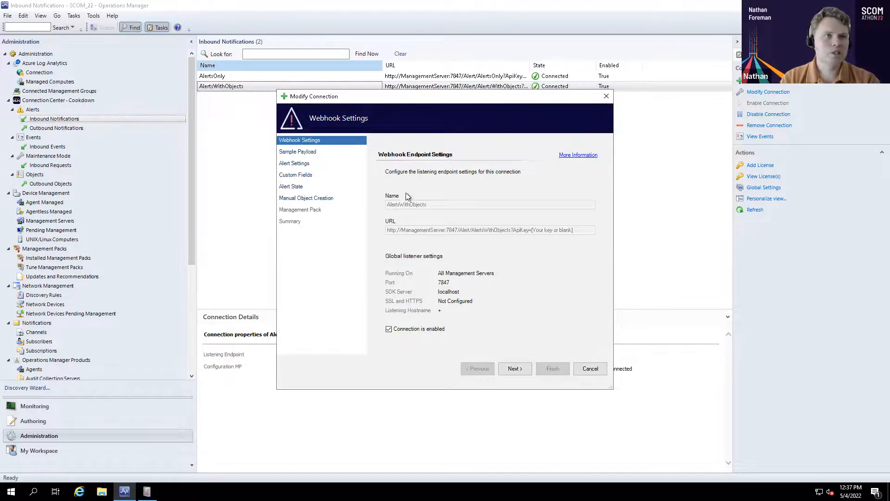
pyautogui.click(511, 369)
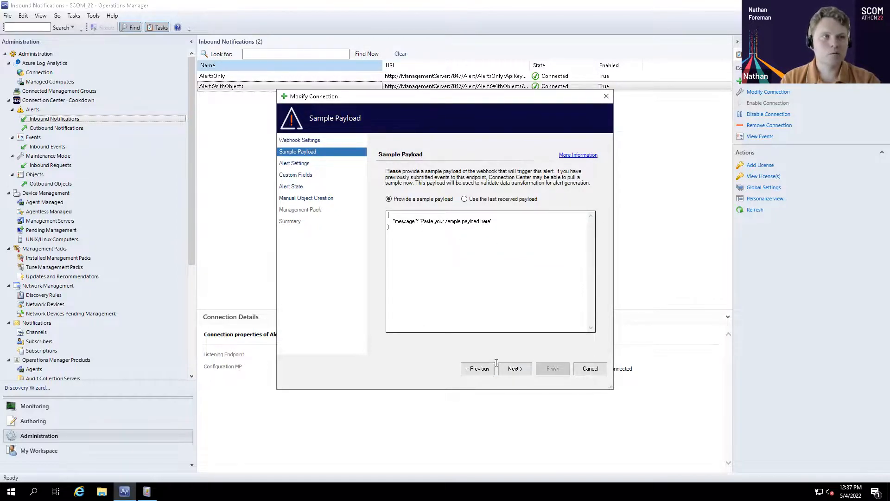
pyautogui.click(513, 372)
pyautogui.click(514, 372)
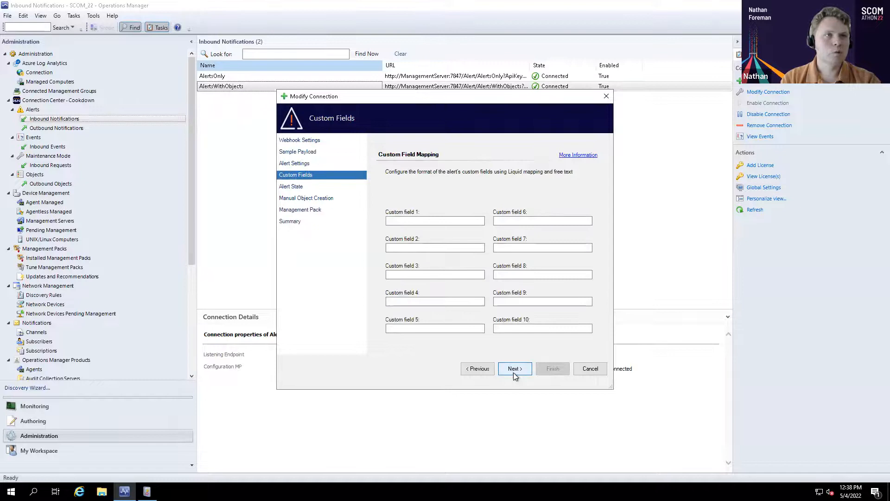
pyautogui.click(513, 372)
pyautogui.click(513, 372)
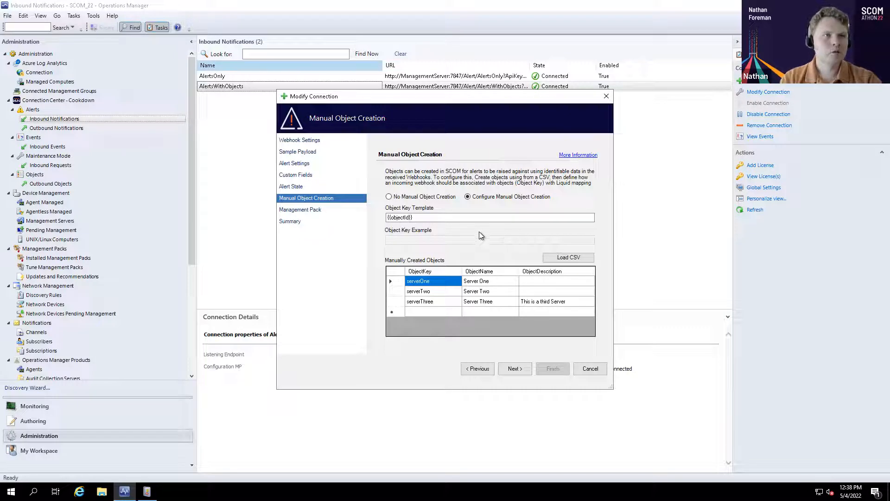
# Examine the object key template and the CSV import option for manually created objects, and cancel the wizard without saving
pyautogui.click(436, 217)
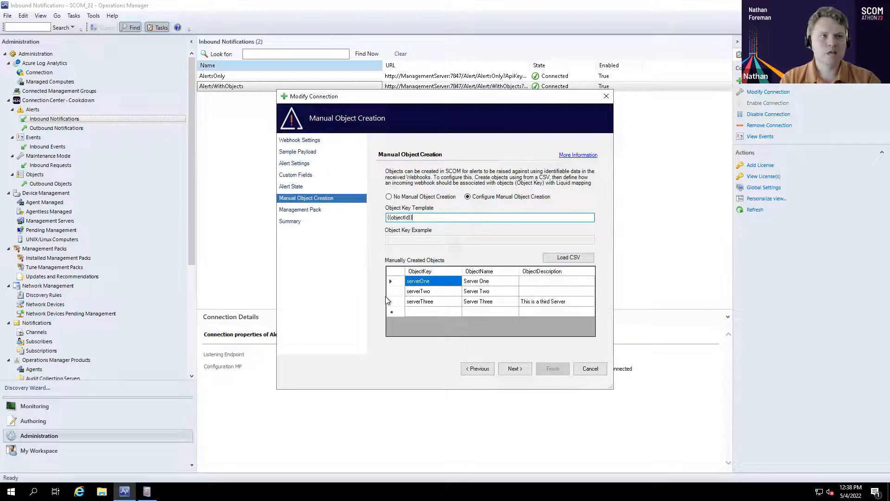
pyautogui.click(562, 258)
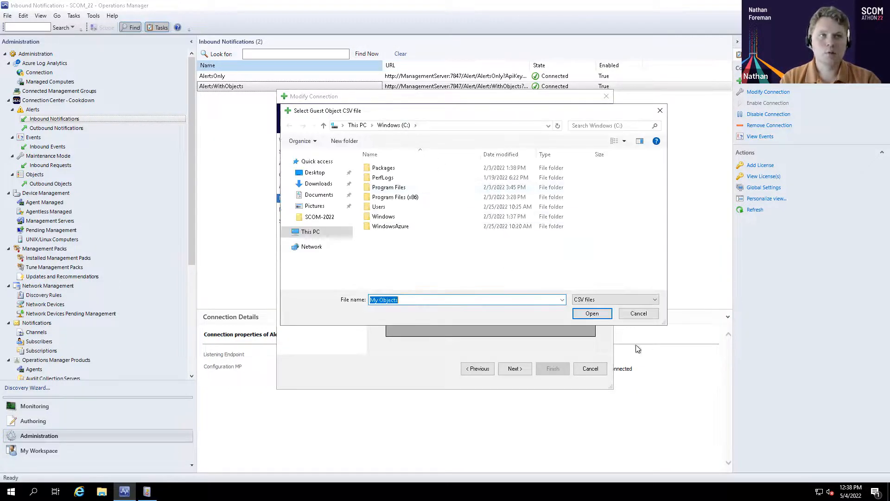
pyautogui.click(628, 314)
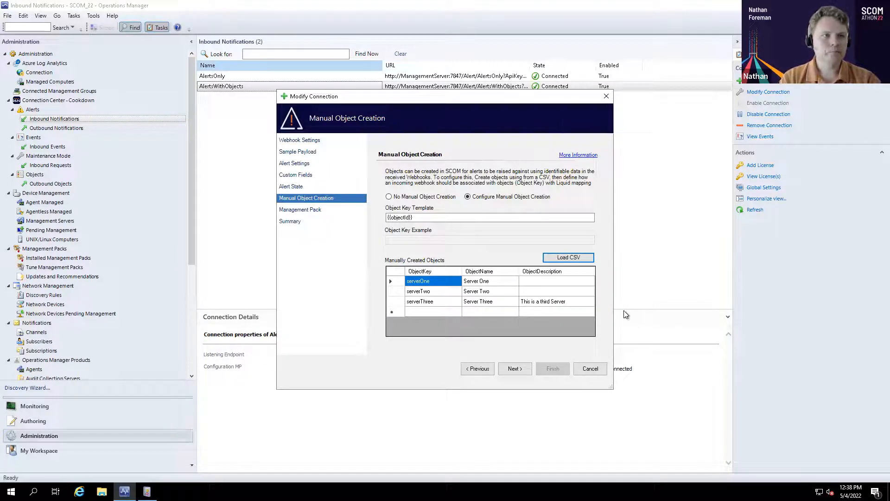
pyautogui.click(591, 373)
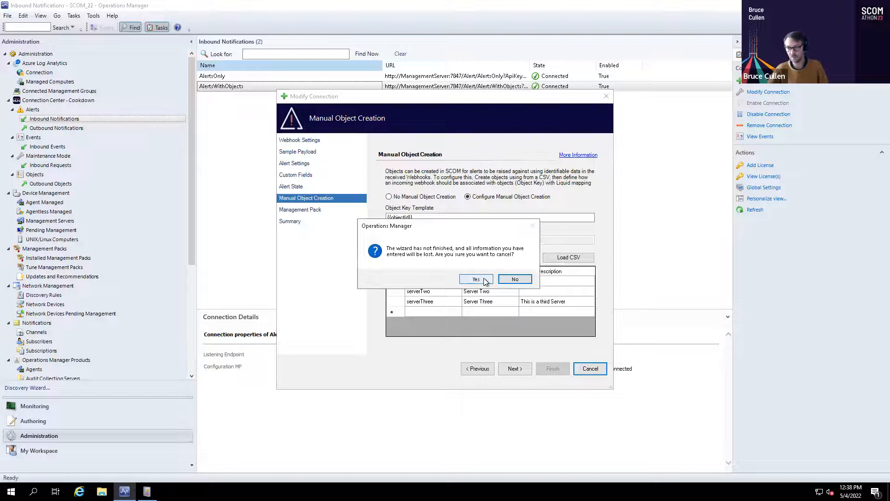
pyautogui.click(477, 279)
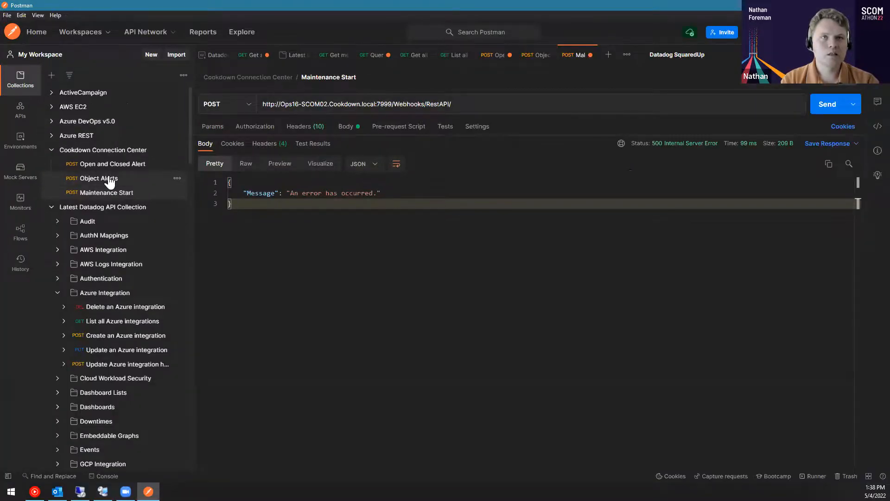
# In Postman, send the Object Alerts request to the AlertsWithObjects endpoint with objectId "serverOne" and read the response message
pyautogui.click(109, 180)
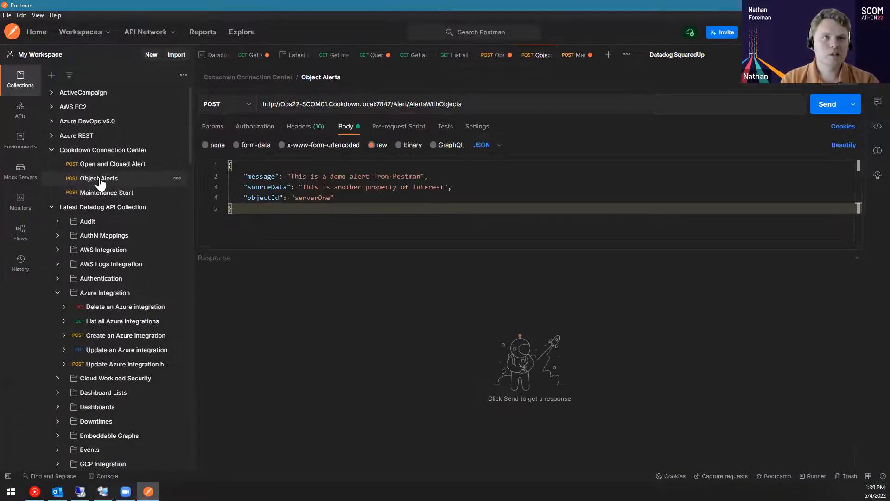
pyautogui.click(323, 200)
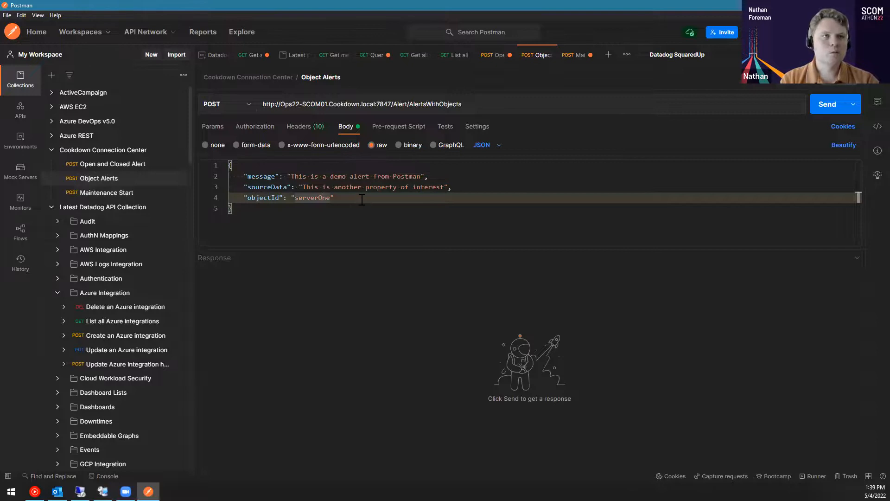
pyautogui.click(829, 104)
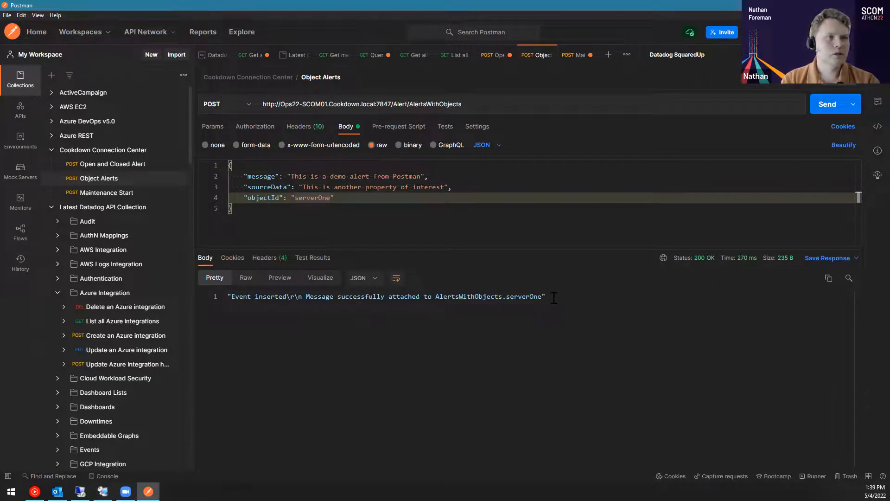
pyautogui.moveTo(554, 299); pyautogui.dragTo(228, 296)
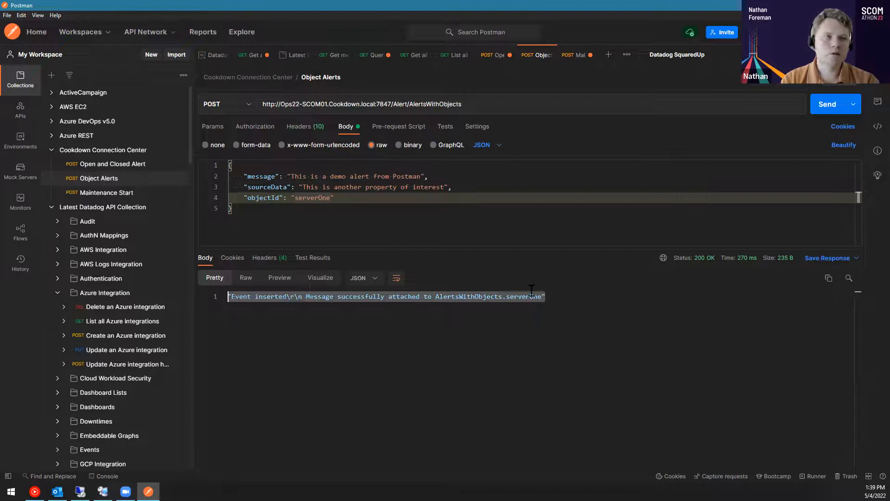
pyautogui.click(432, 296)
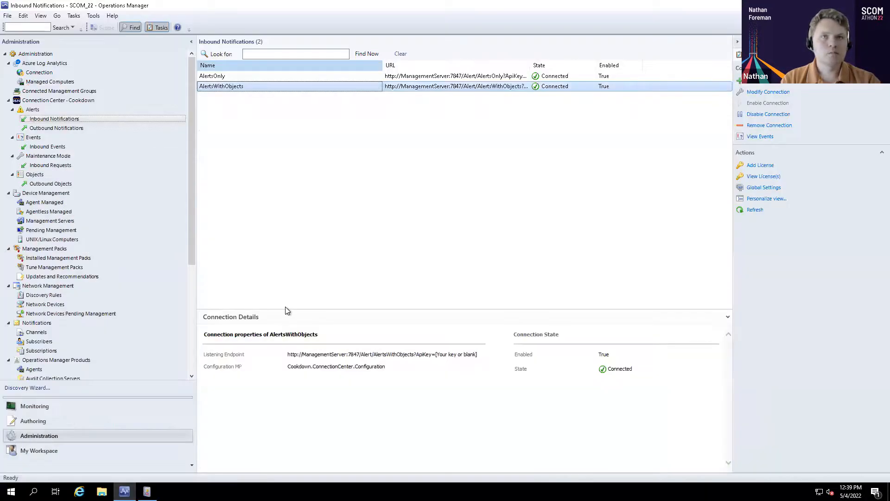
# Switch to the SCOM console and refresh the Active Alerts monitoring view to check for the Server One alert
pyautogui.click(31, 406)
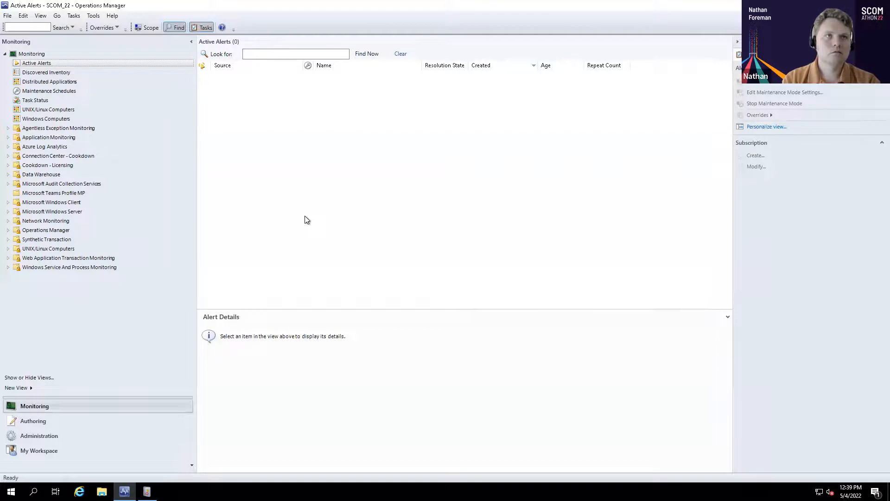
pyautogui.rightClick(305, 216)
pyautogui.click(337, 323)
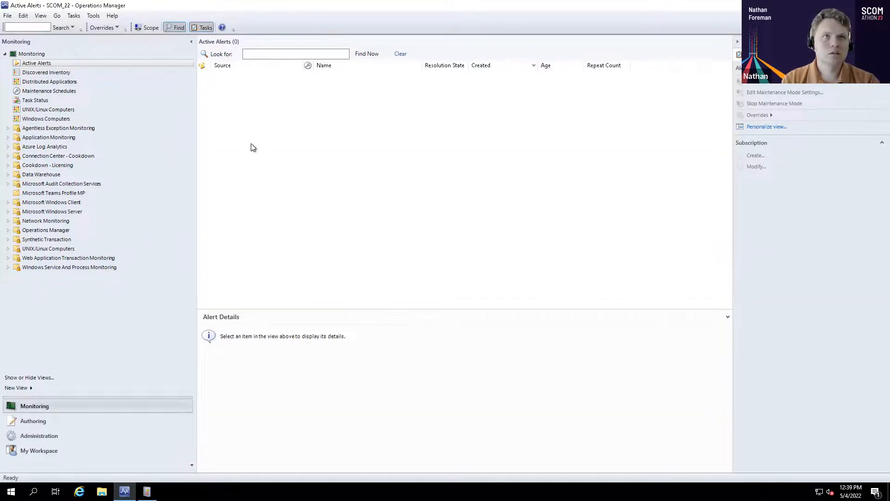
pyautogui.rightClick(398, 166)
pyautogui.click(424, 270)
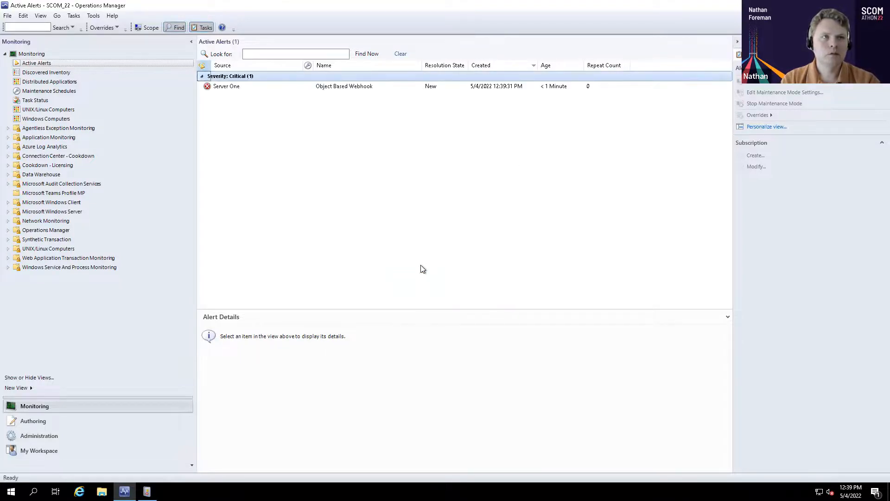
# Open Health Explorer for the Server One alert, remove the unhealthy-only filter and inspect the open-alerts monitor under Availability
pyautogui.rightClick(226, 88)
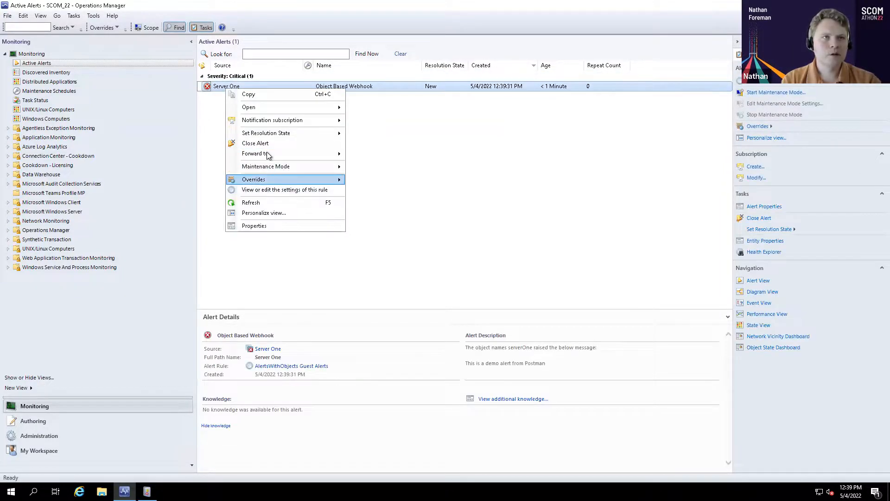
pyautogui.moveTo(263, 109)
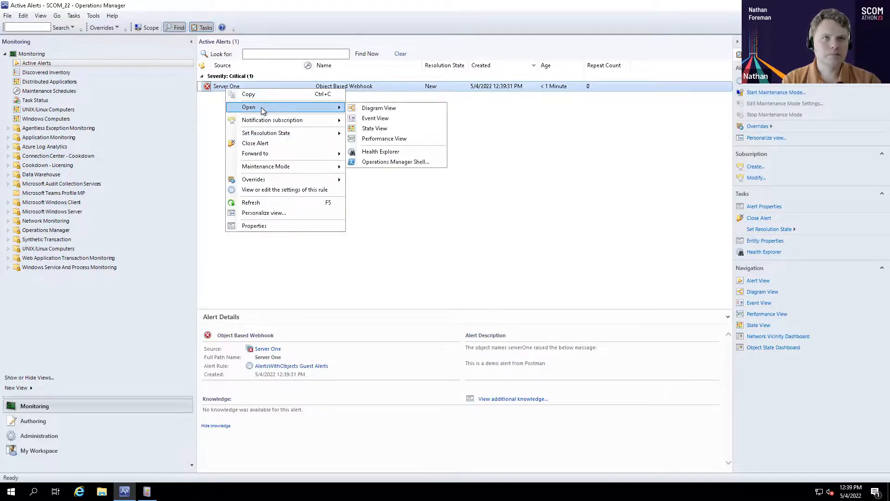
pyautogui.click(377, 151)
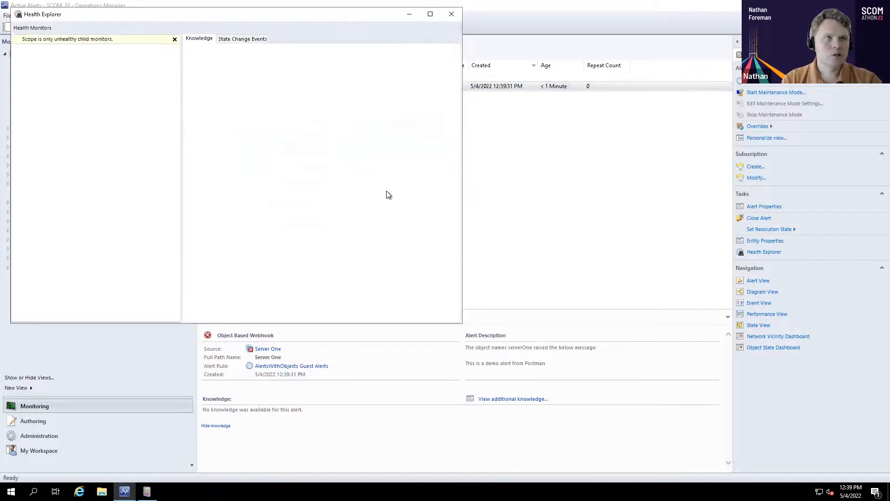
pyautogui.moveTo(219, 20); pyautogui.dragTo(339, 140)
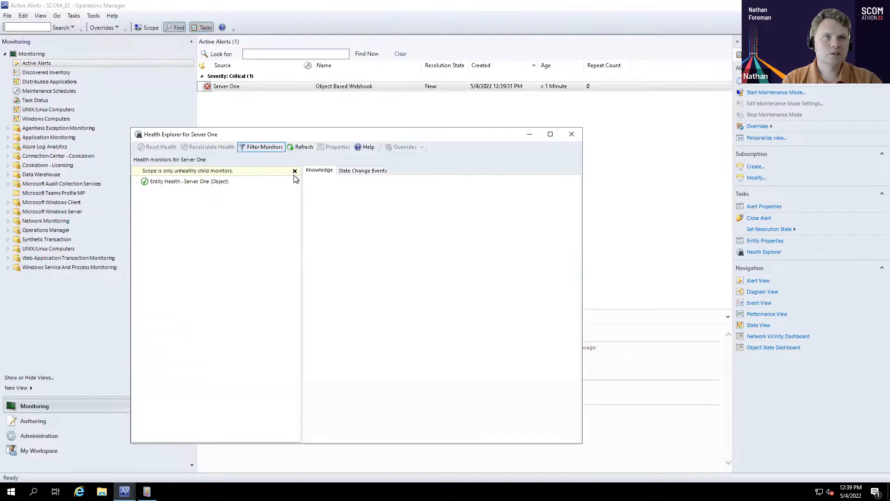
pyautogui.click(295, 171)
pyautogui.click(140, 182)
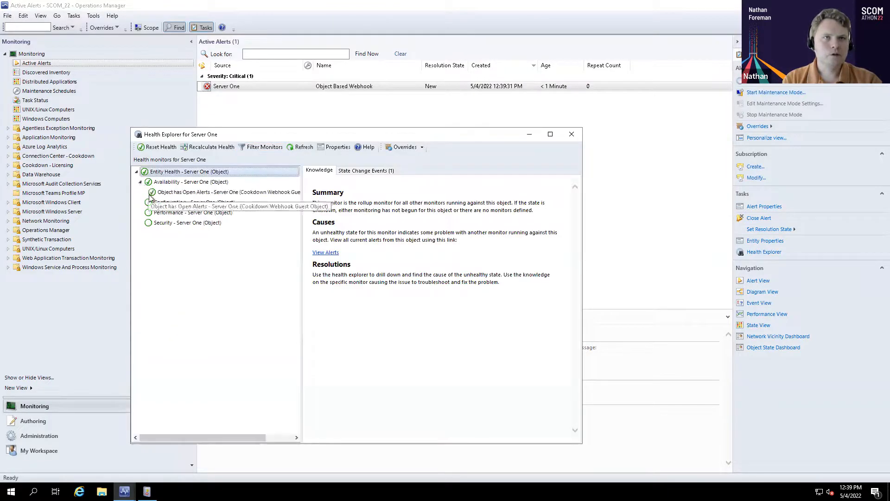
pyautogui.click(168, 192)
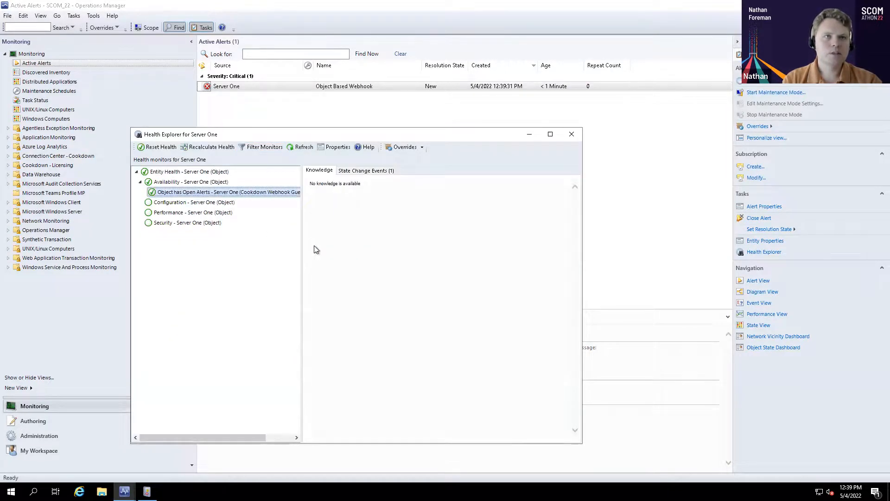
# Refresh Server One's health monitors, examine the open-alerts monitor's state change events, and close Health Explorer
pyautogui.press('F5')
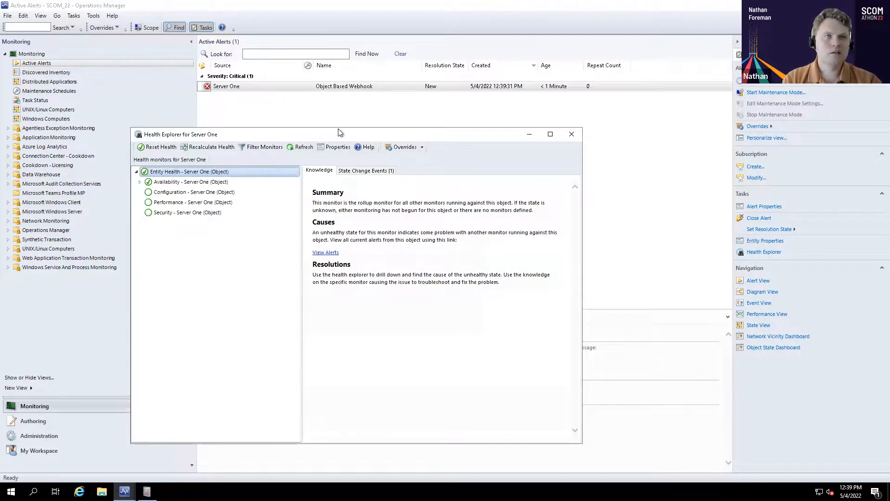
pyautogui.click(306, 147)
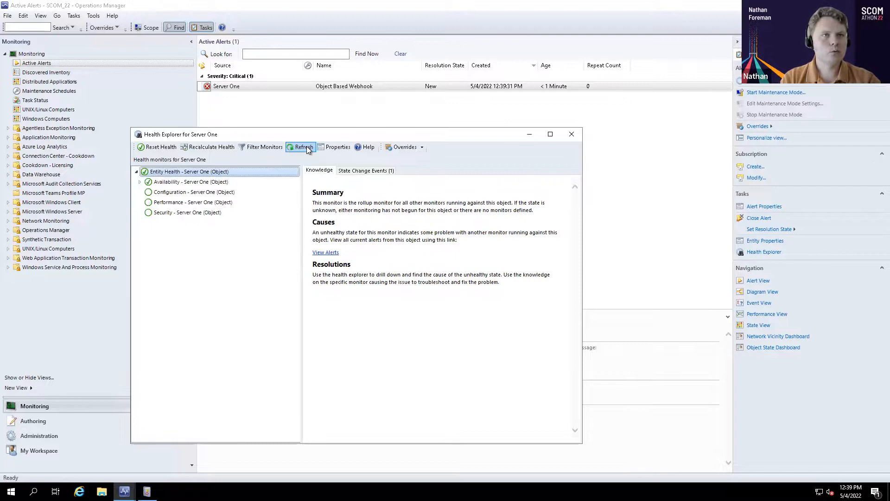
pyautogui.click(140, 183)
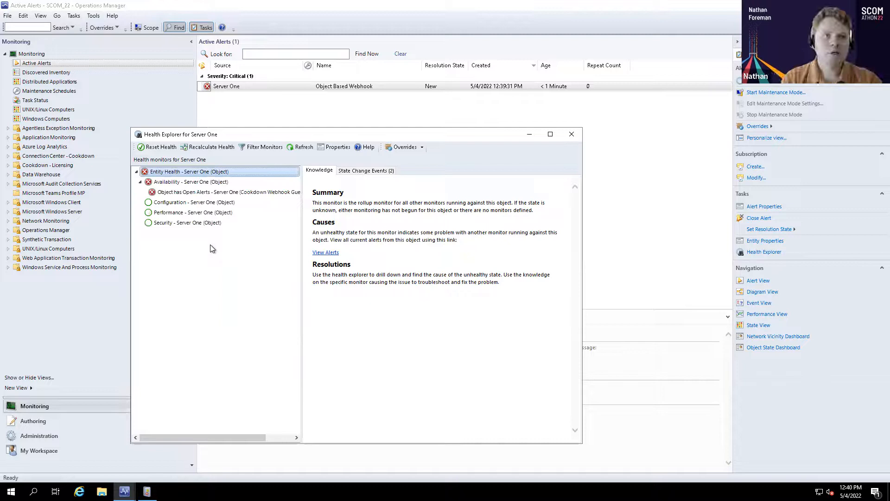
pyautogui.click(194, 191)
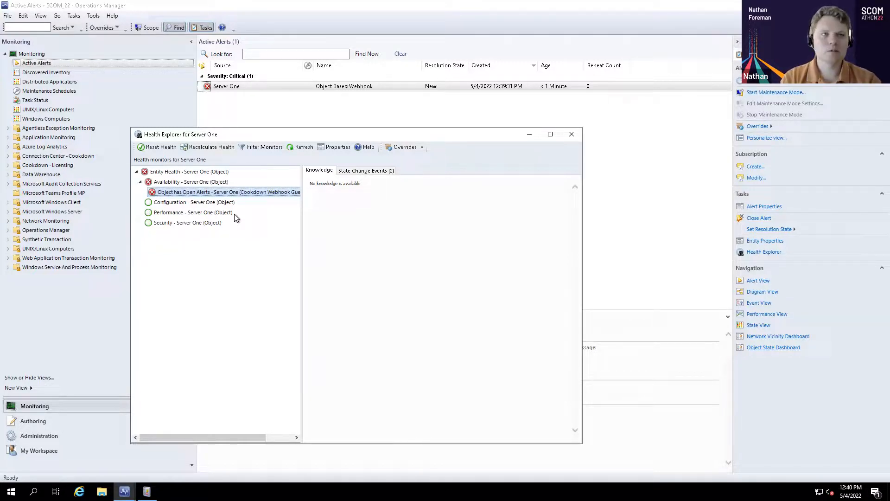
pyautogui.click(357, 171)
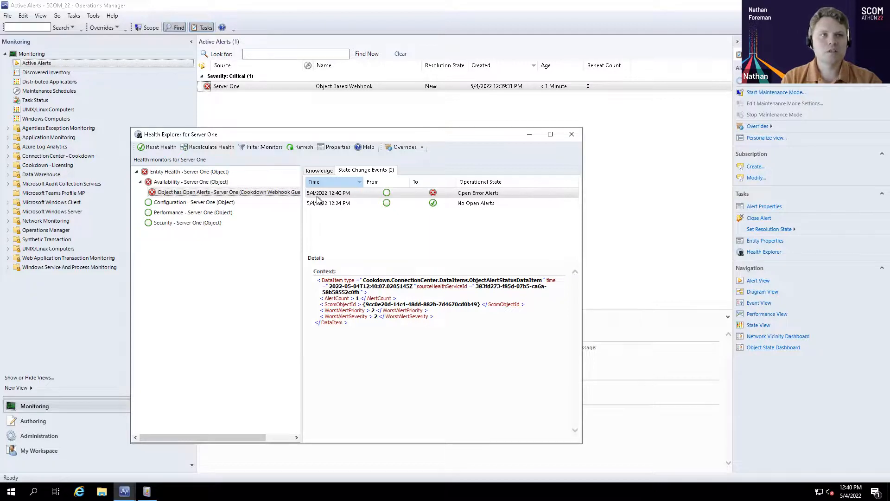
pyautogui.click(571, 135)
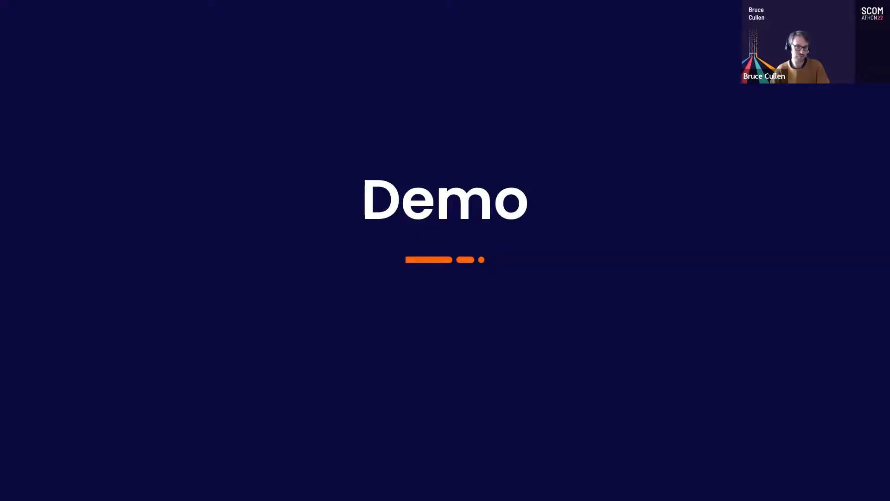
pyautogui.press('Right')
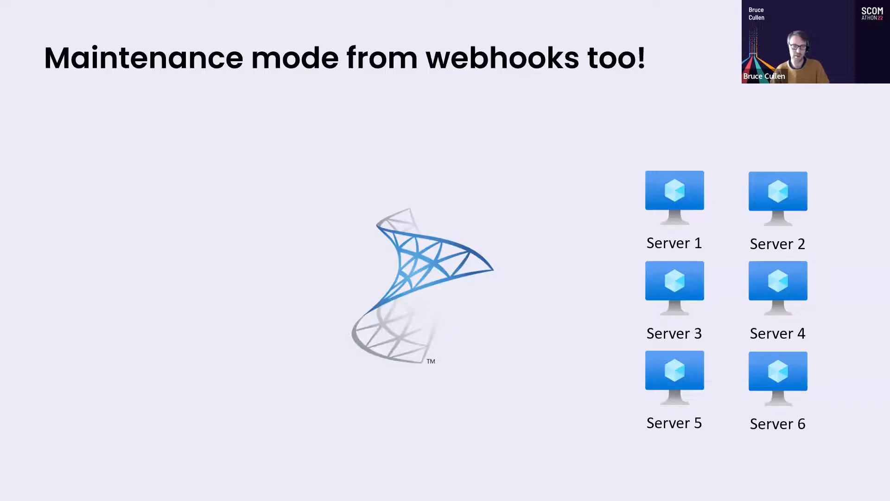